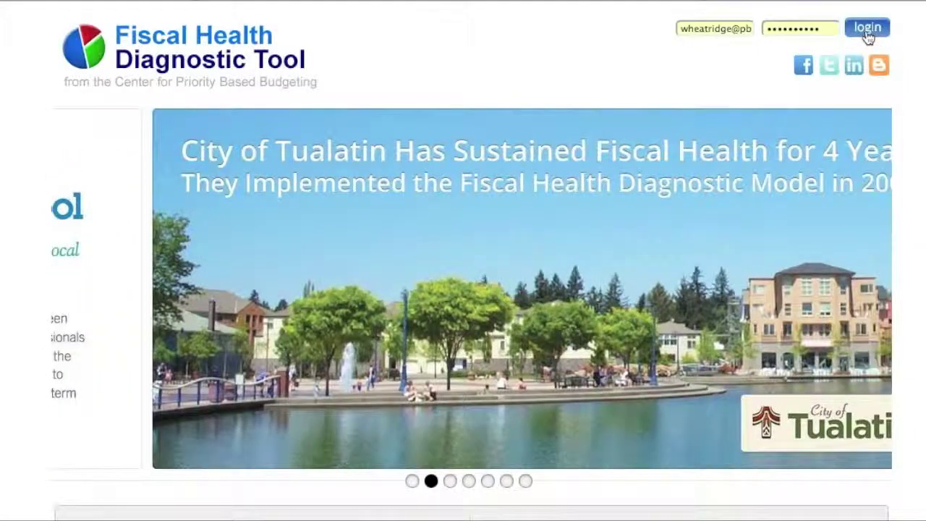
Sign in to the City of Wheat Ridge account with the filled-in credentials
left_click(867, 29)
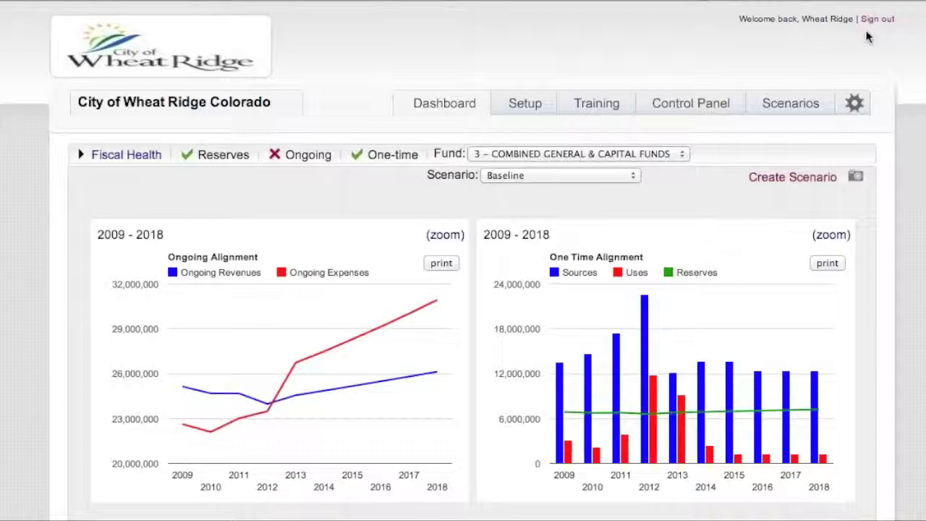
Read values on the Ongoing and One Time Alignment charts, then expand the Fiscal Health summary
scroll(463, 260, "down", 1)
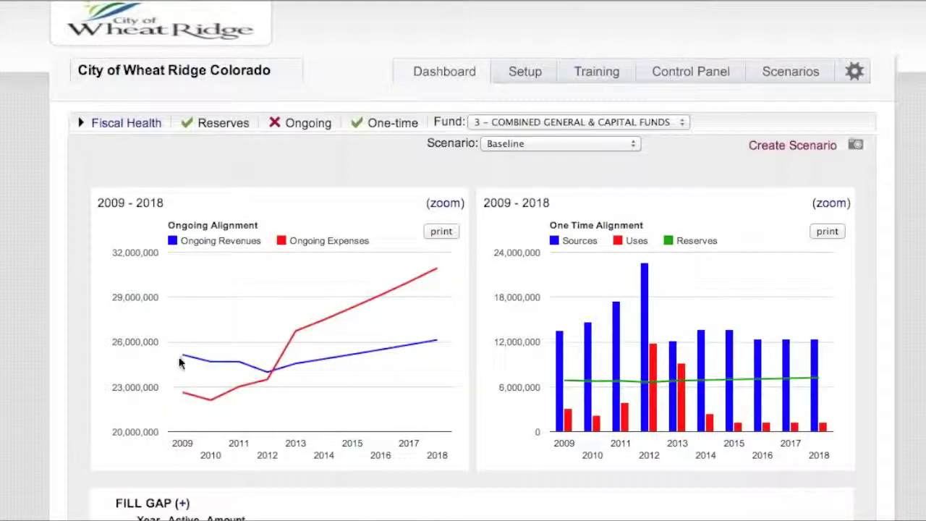
mouse_move(405, 358)
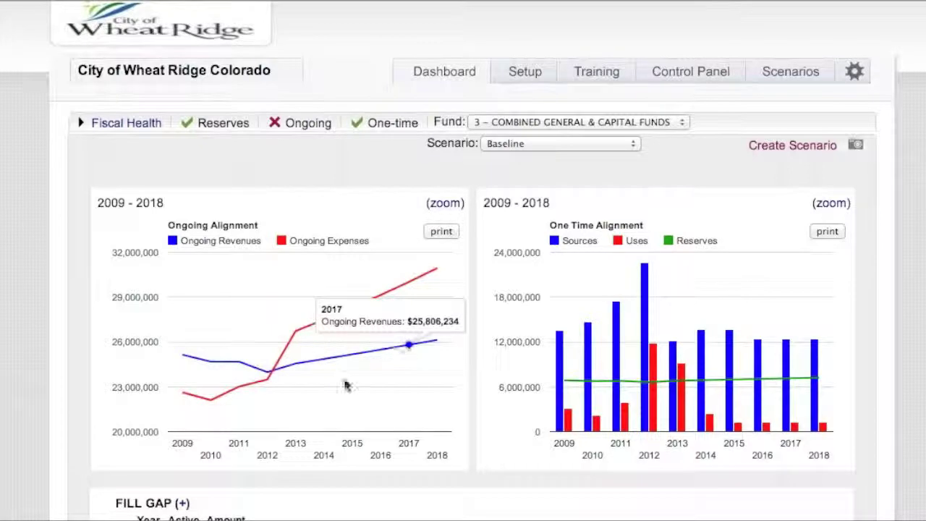
mouse_move(413, 280)
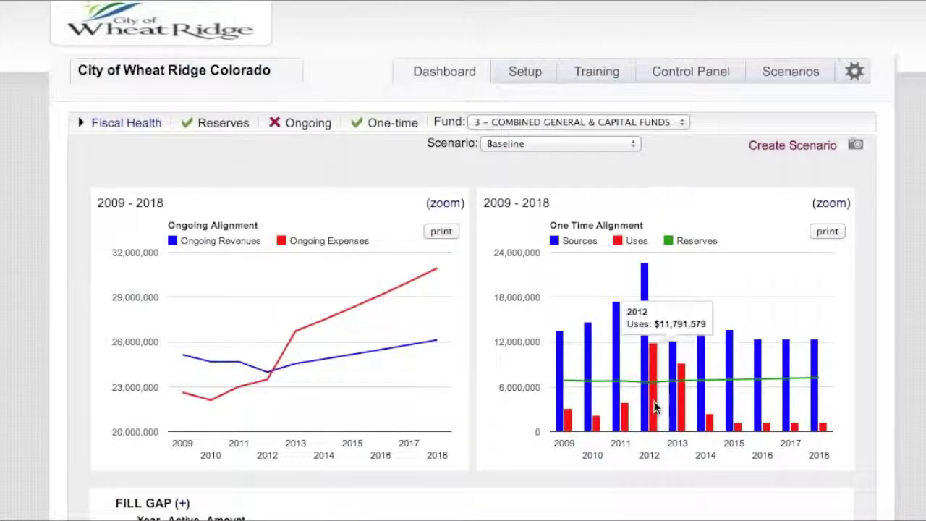
mouse_move(655, 372)
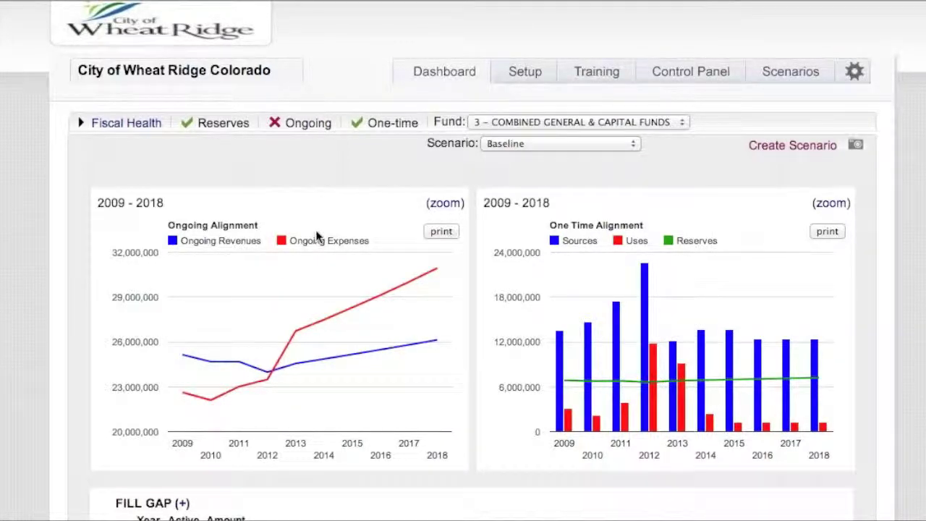
left_click(131, 124)
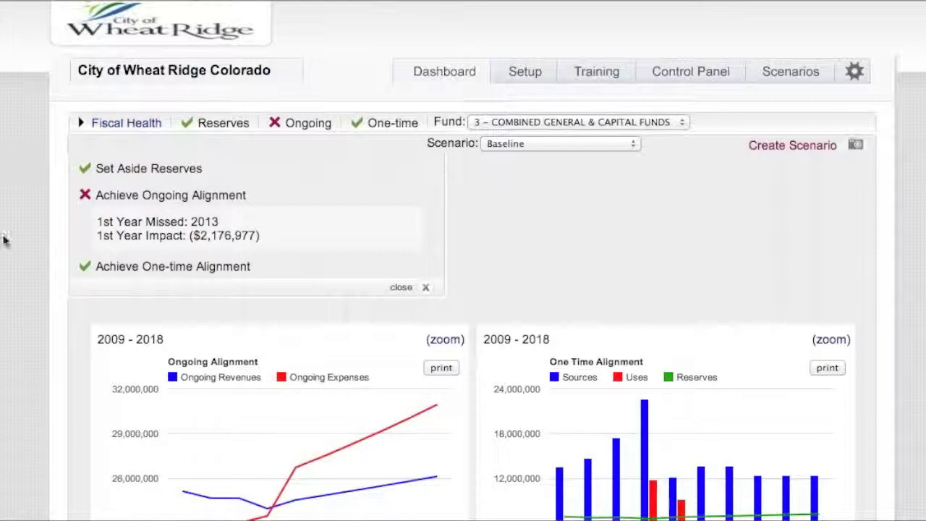
scroll(4, 241, "down", 4)
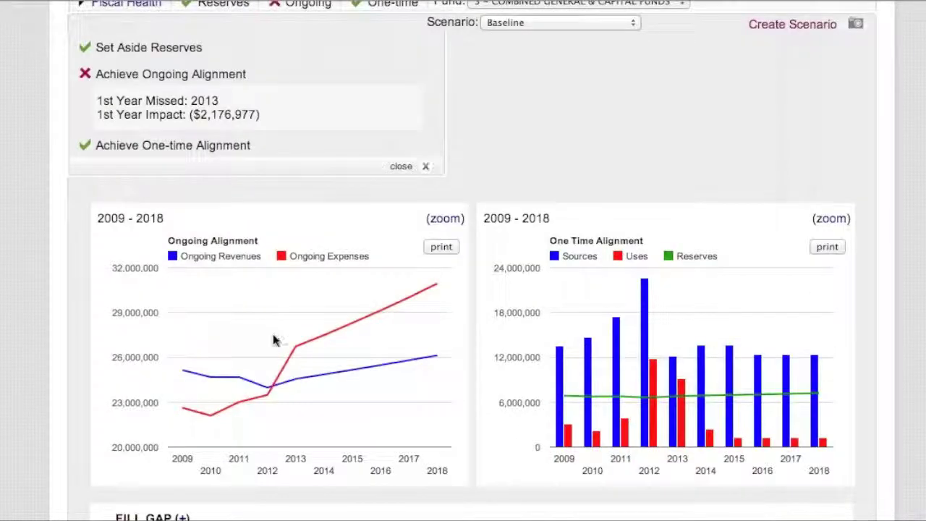
mouse_move(297, 354)
scroll(29, 35, "up", 2)
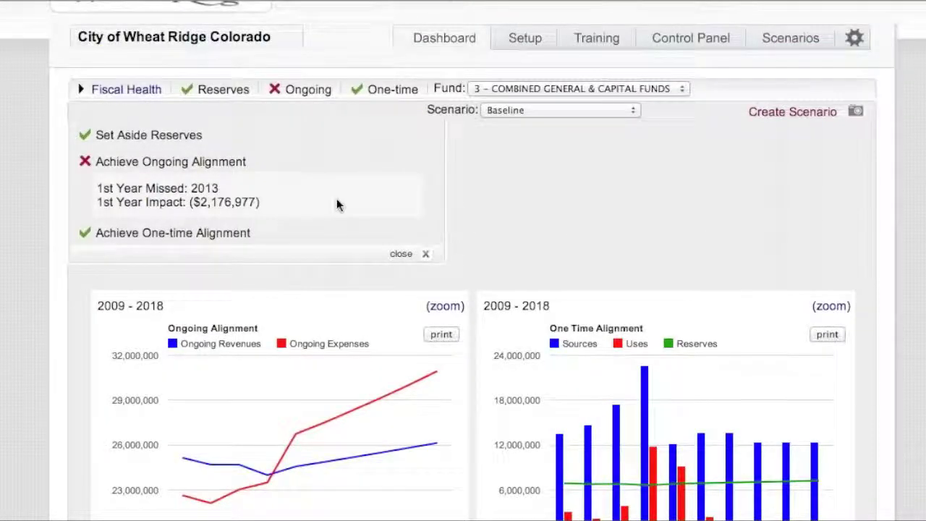
Collapse the Fiscal Health summary and move down to the Fill Gap table
left_click(116, 92)
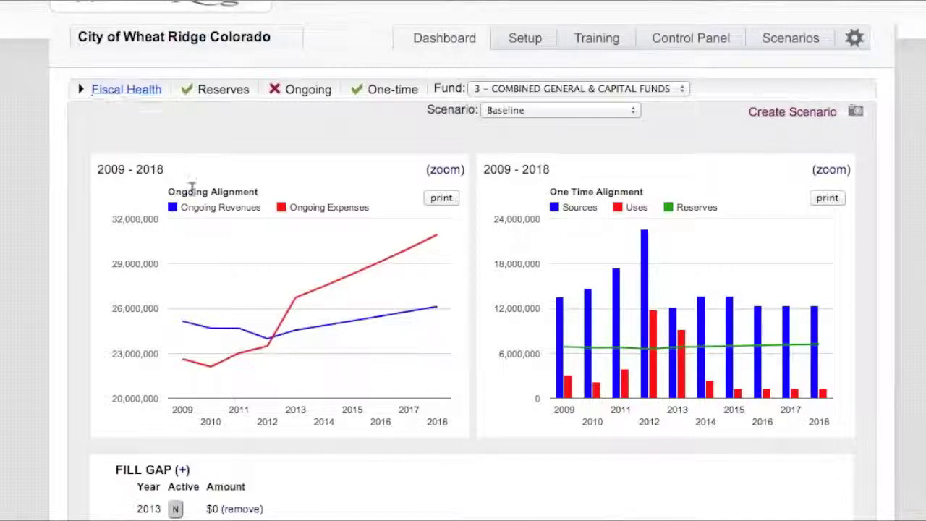
scroll(192, 190, "down", 2)
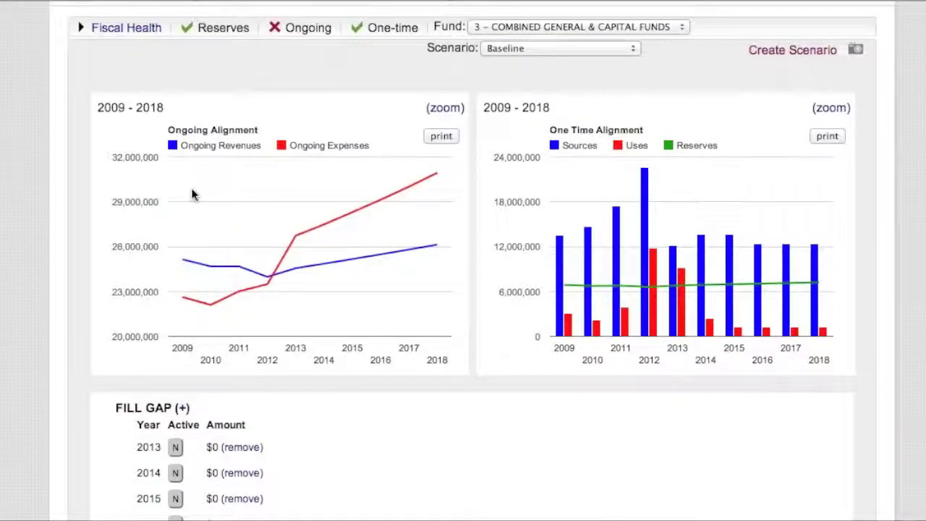
scroll(192, 194, "down", 2)
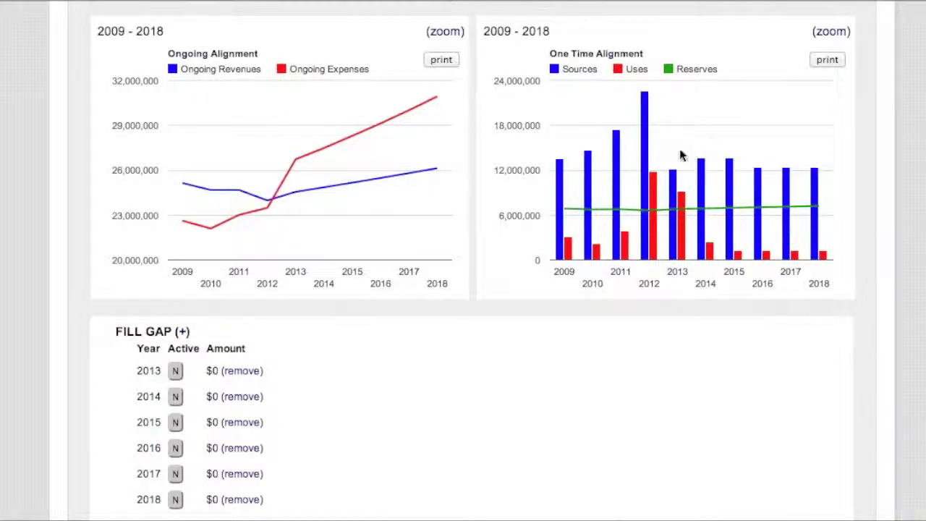
Switch the 2013–2018 Fill Gap entries from N to Y, then request removal of 2018
left_click(177, 371)
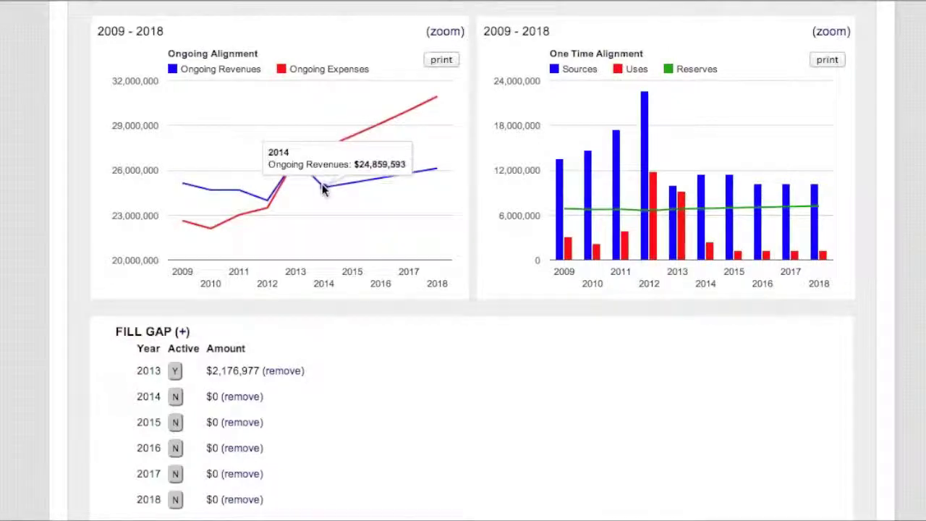
left_click(177, 398)
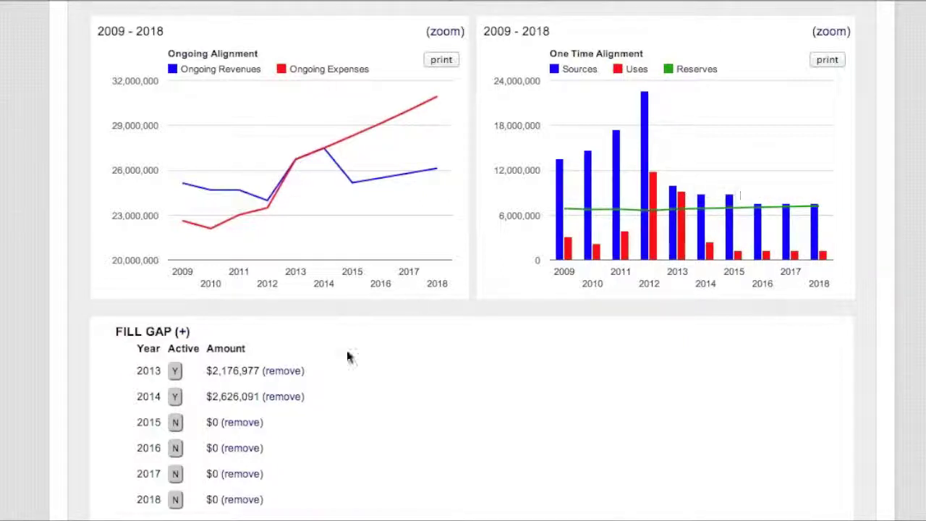
left_click(176, 424)
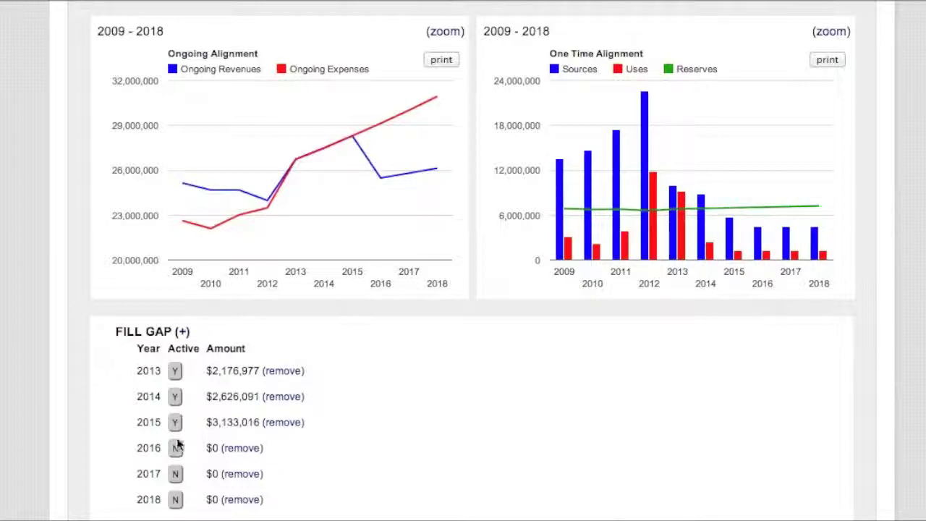
left_click(176, 448)
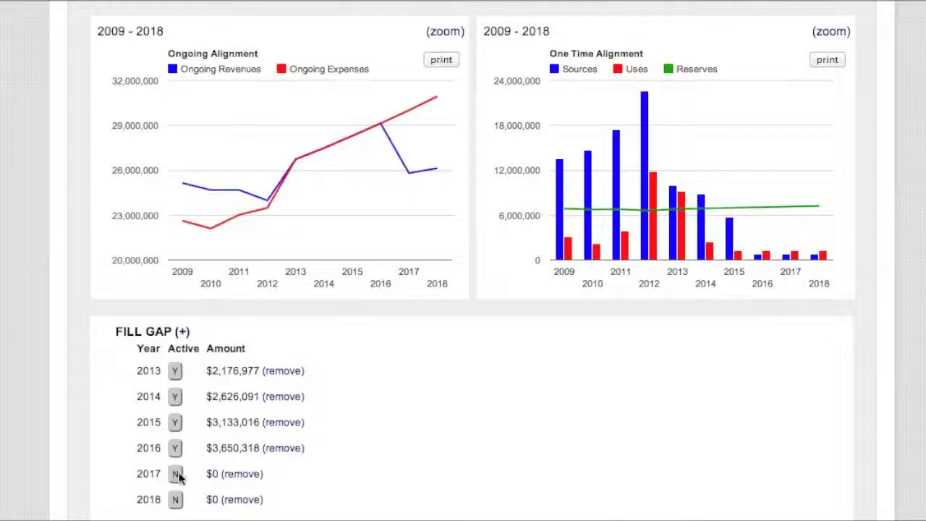
left_click(177, 474)
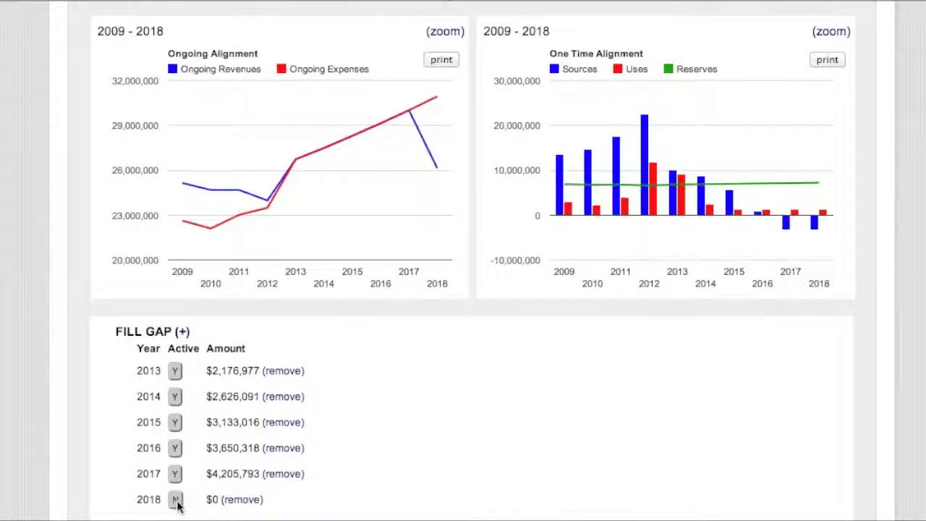
left_click(177, 503)
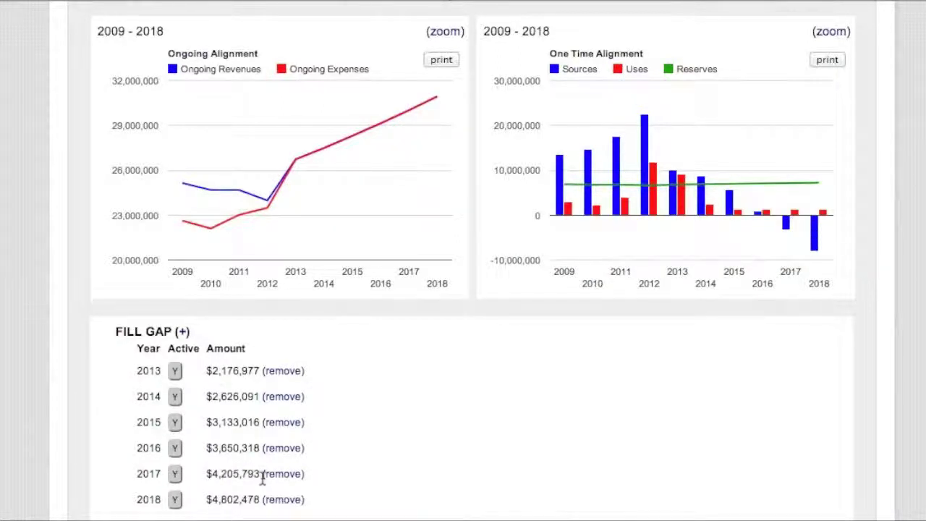
left_click(282, 500)
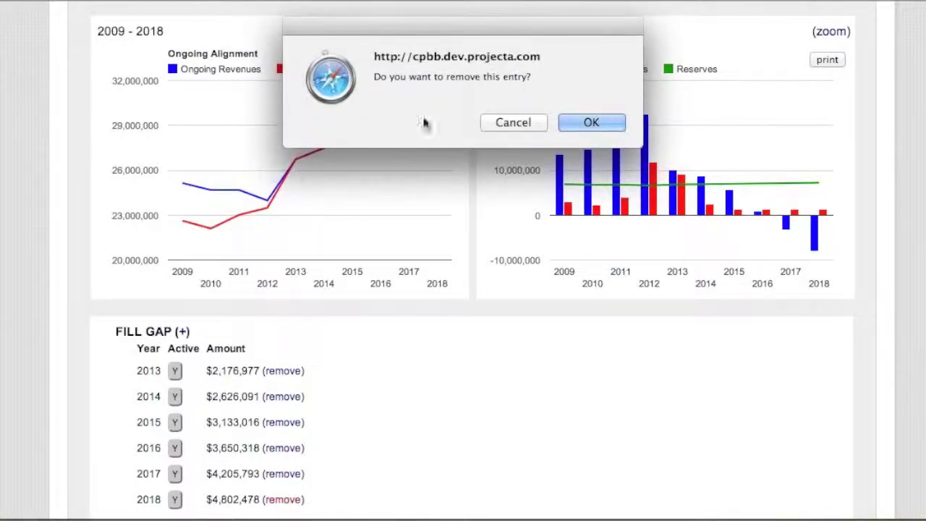
Confirm removing the 2018 entry and add a new gap fill with Start and End Year 2018
left_click(591, 122)
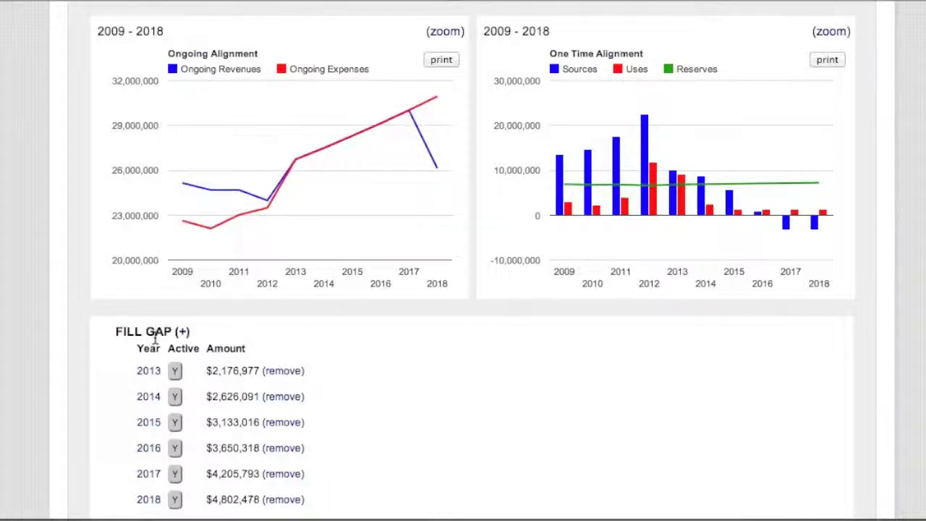
left_click(182, 333)
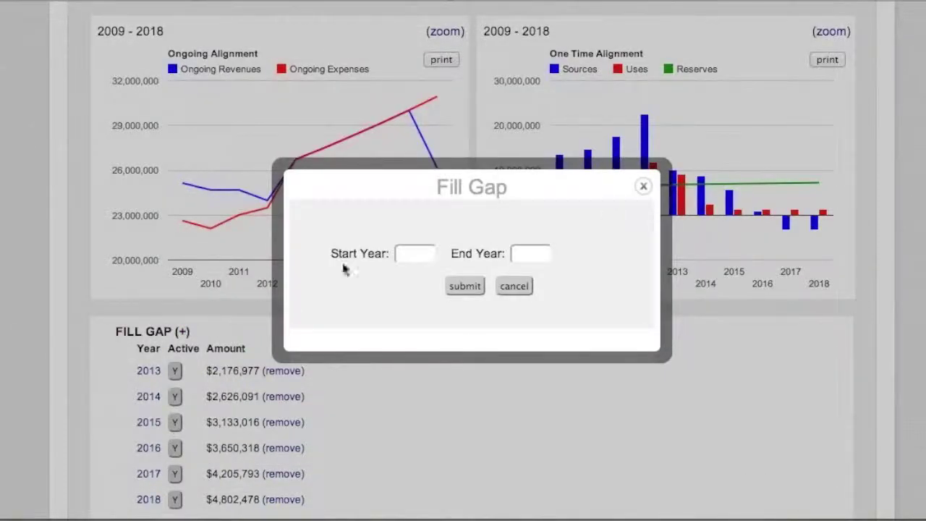
left_click(428, 254)
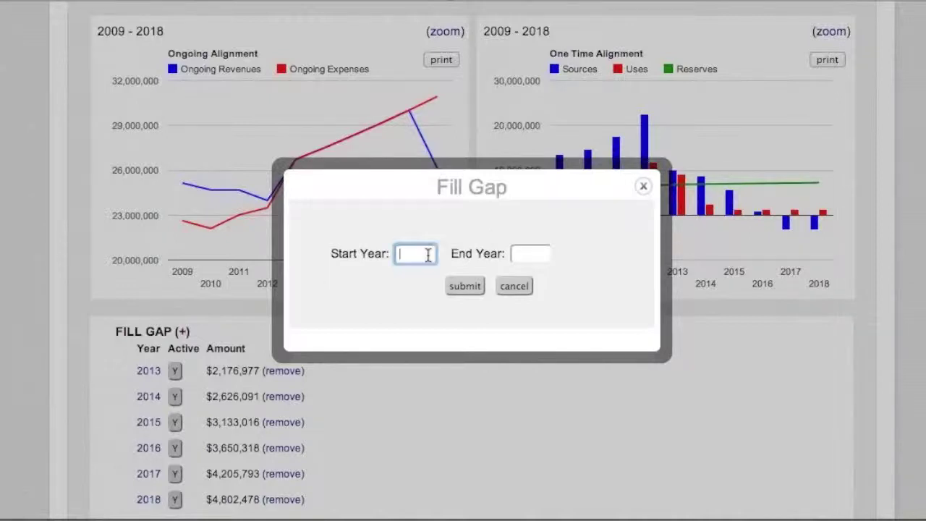
type("2018")
left_click(535, 249)
type("2018")
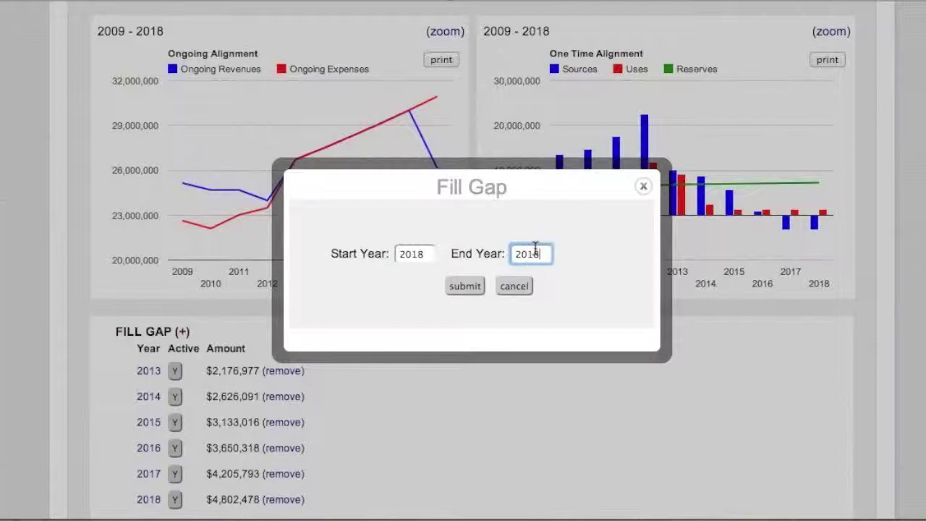
left_click(467, 283)
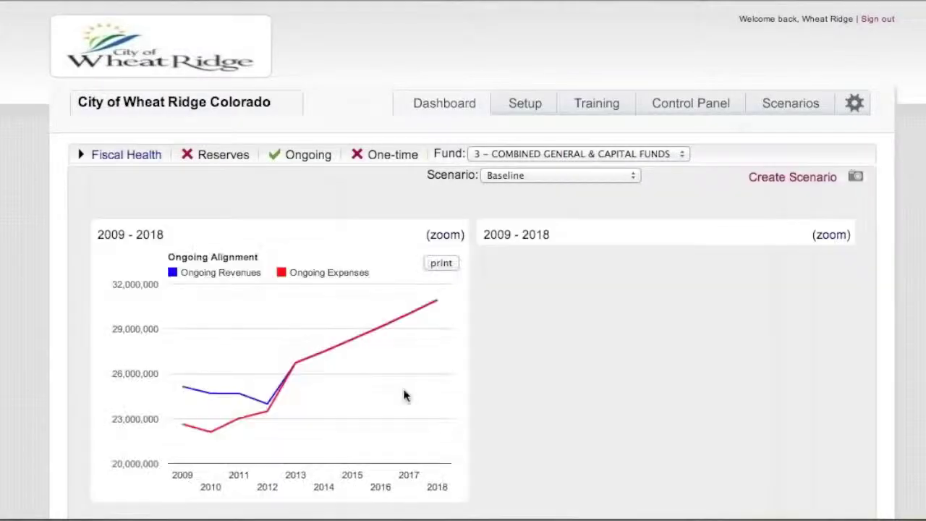
Find the Initiatives table and open the Dispatch Center initiative's details
scroll(403, 388, "down", 2)
scroll(403, 389, "down", 3)
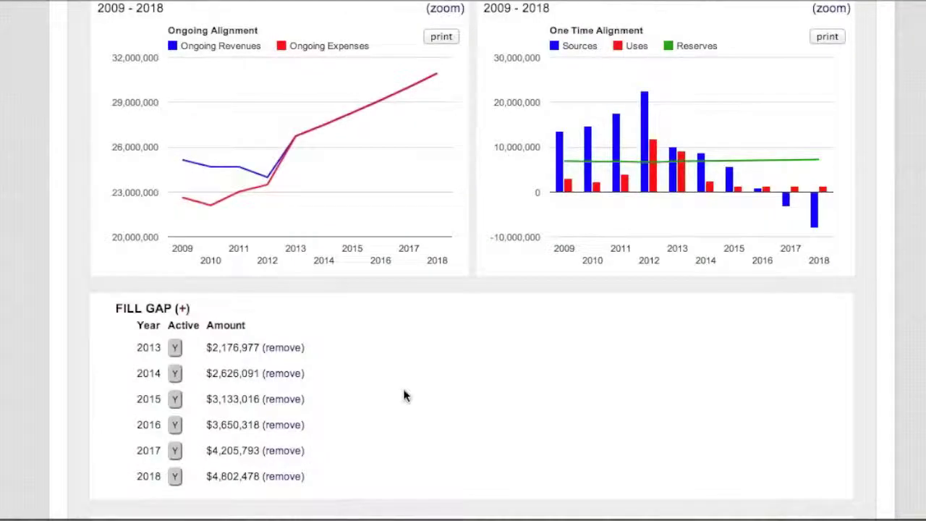
scroll(403, 392, "down", 1)
scroll(403, 395, "down", 5)
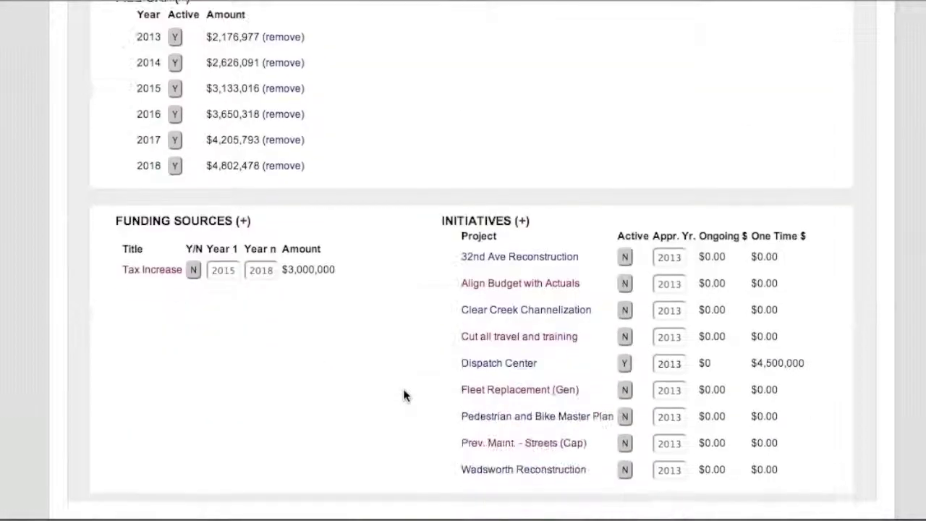
scroll(198, 253, "up", 1)
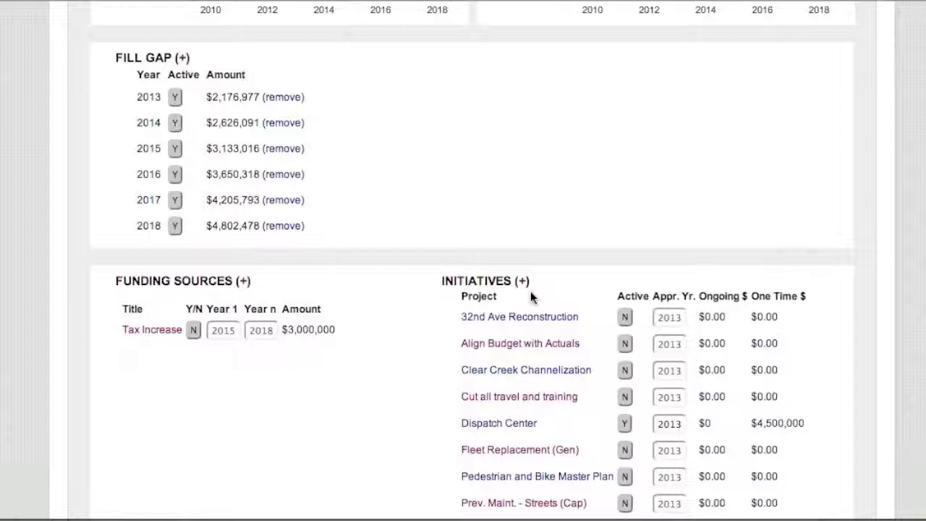
scroll(531, 291, "down", 1)
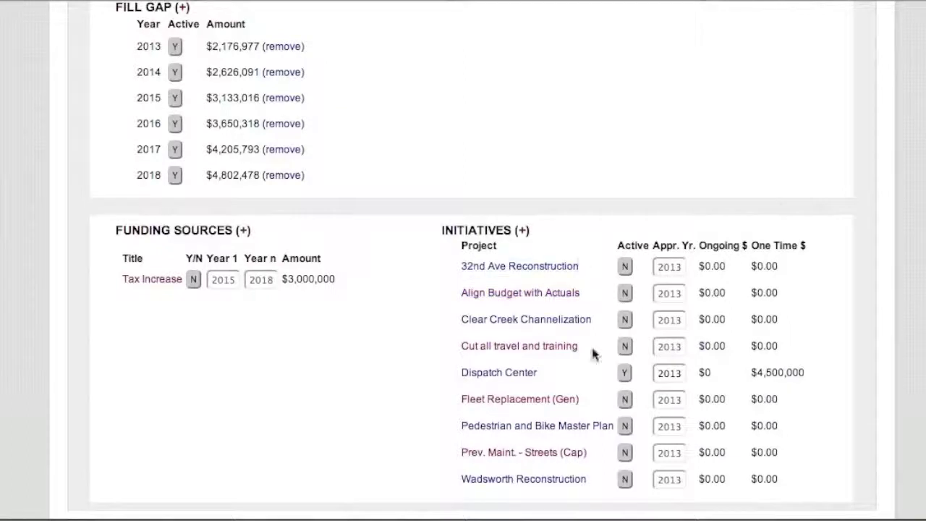
left_click(475, 372)
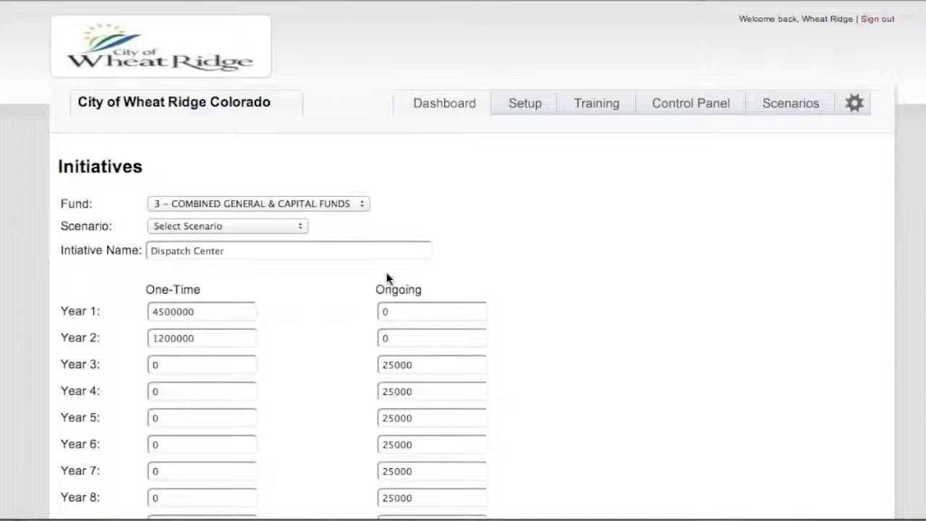
Look over the Dispatch Center form, then go back to the Dashboard charts
scroll(403, 293, "down", 1)
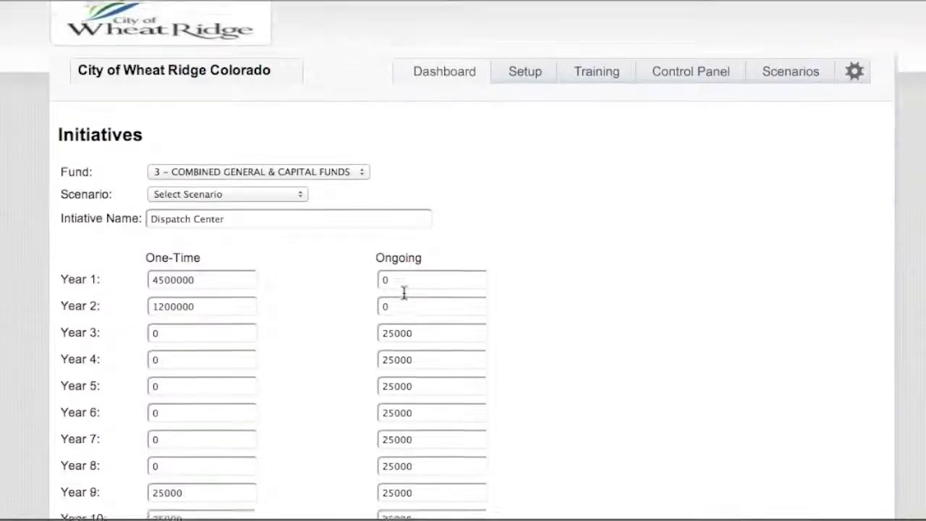
scroll(403, 292, "down", 3)
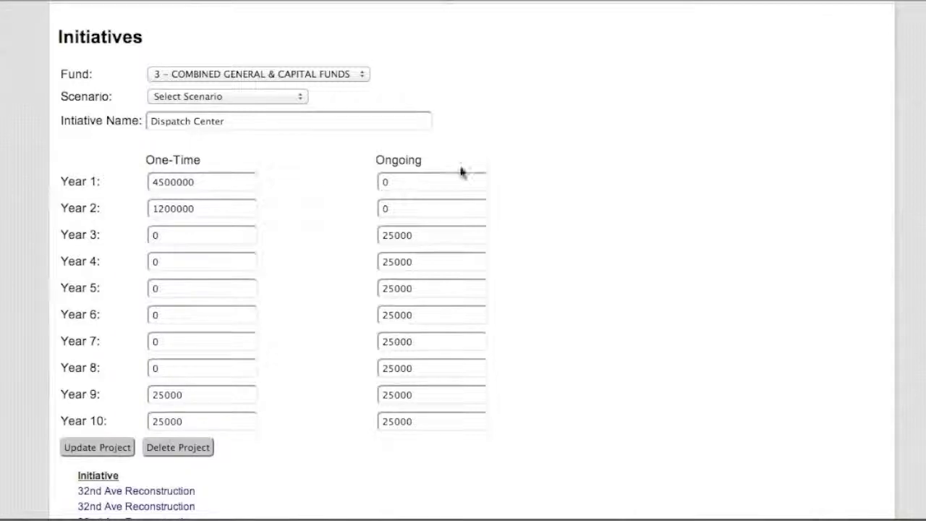
scroll(459, 172, "up", 4)
left_click(440, 107)
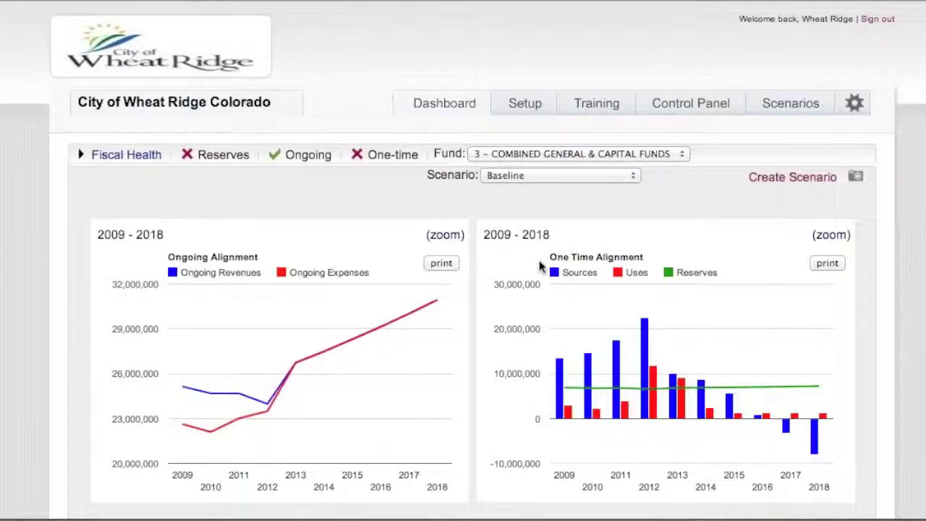
Glance at the Fill Gap table, then start a new scenario via Create Scenario
scroll(539, 266, "down", 8)
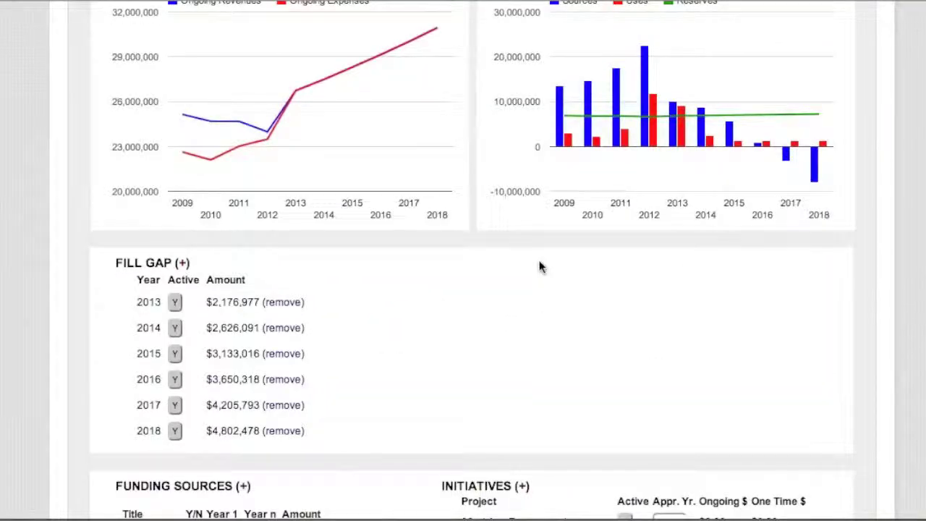
scroll(539, 267, "up", 8)
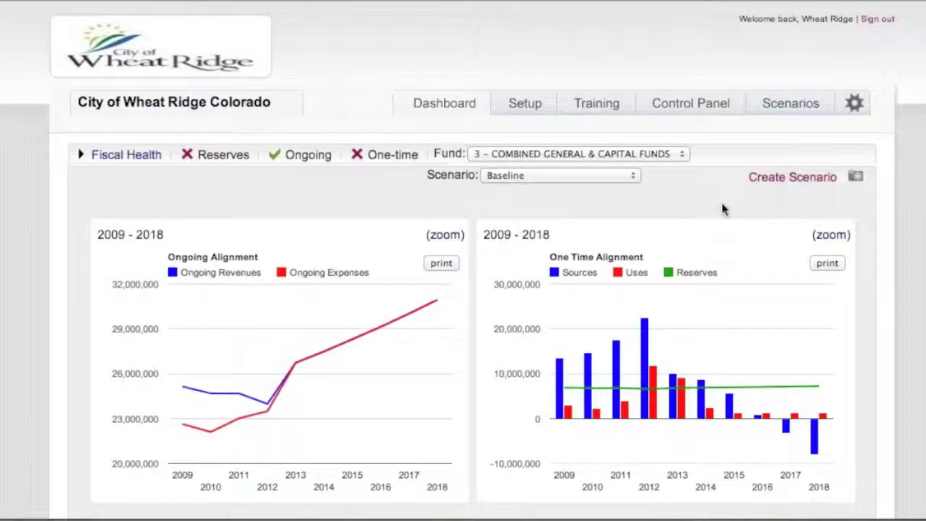
left_click(772, 181)
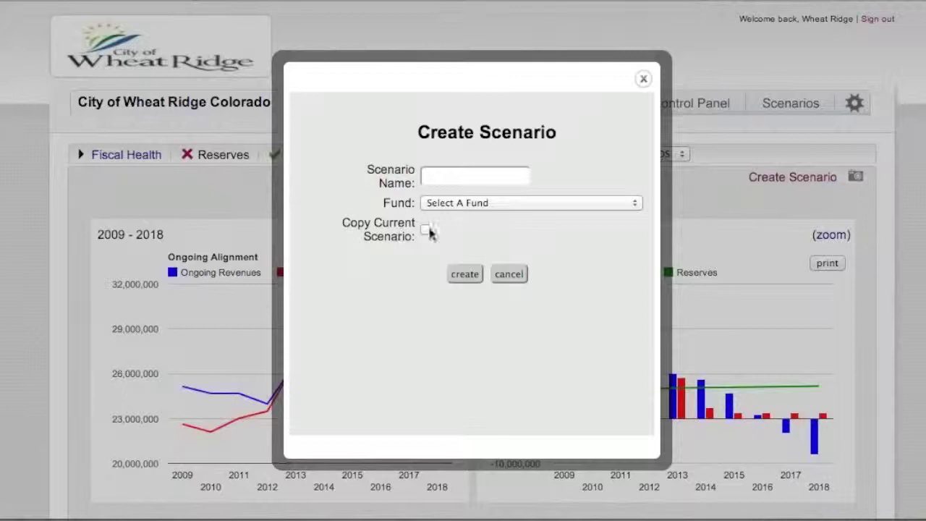
Create a scenario named after the user on 3 - COMBINED GENERAL & CAPITAL FUNDS, copying the current scenario
left_click(486, 183)
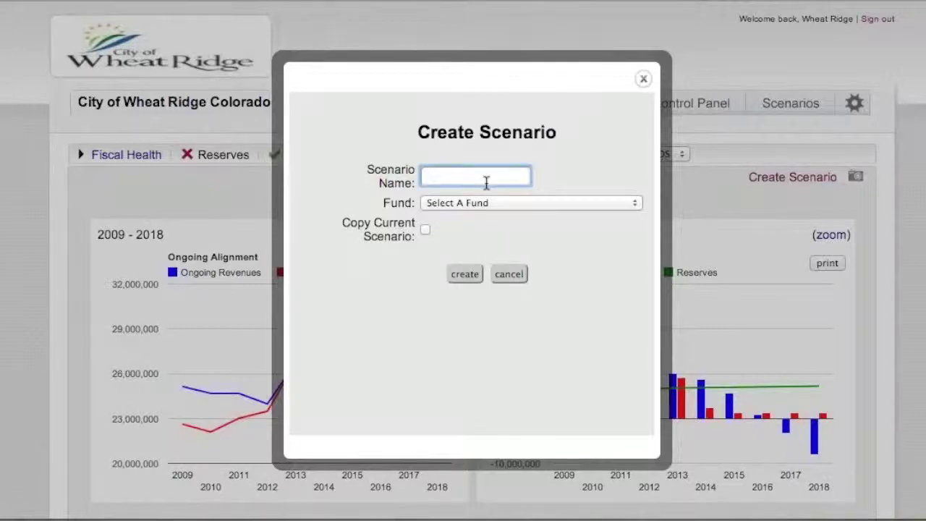
type("Chris")
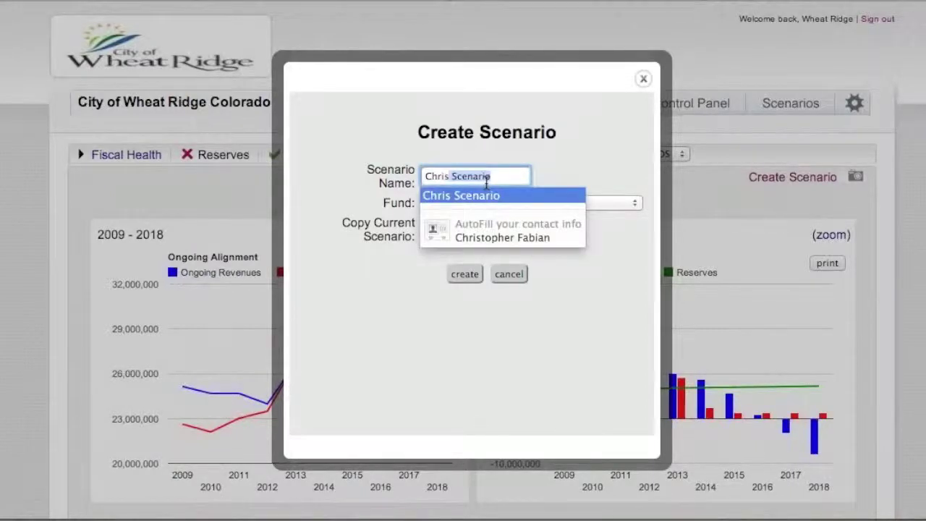
type("'s New Scenario")
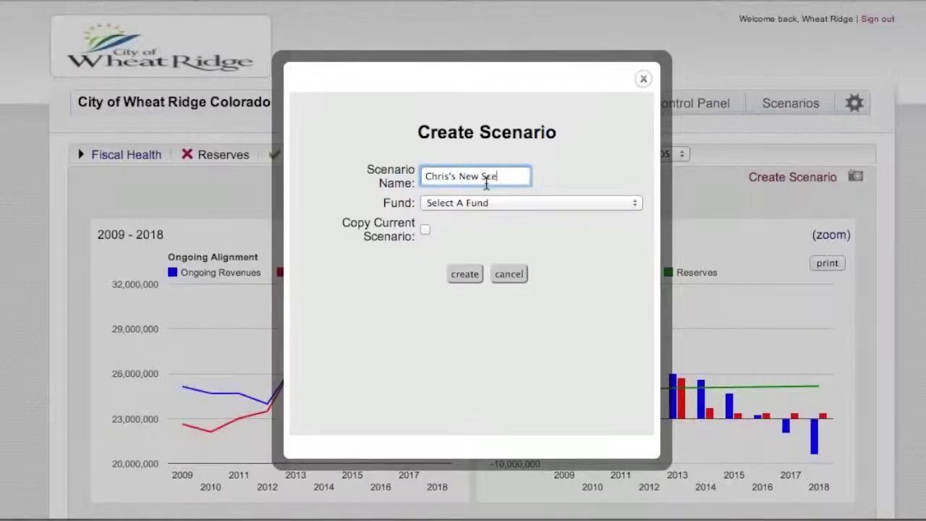
left_click(636, 202)
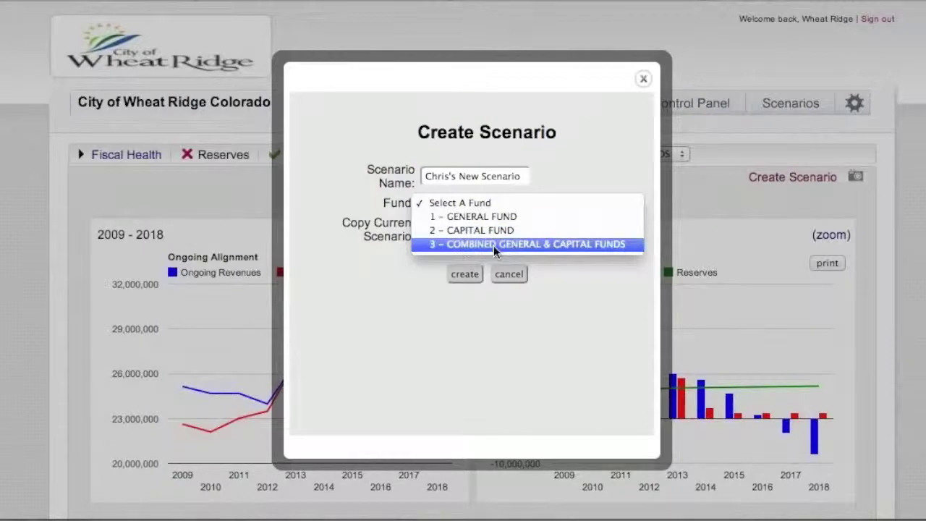
left_click(550, 245)
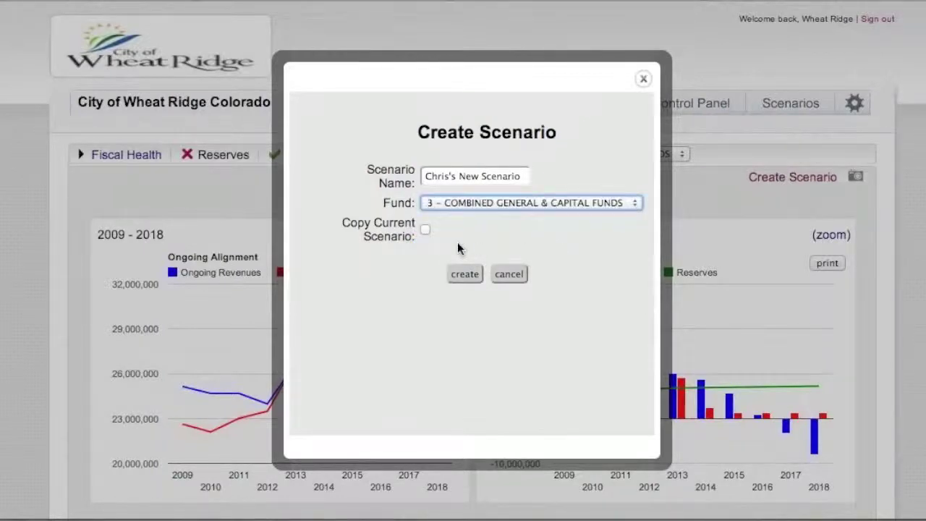
left_click(426, 230)
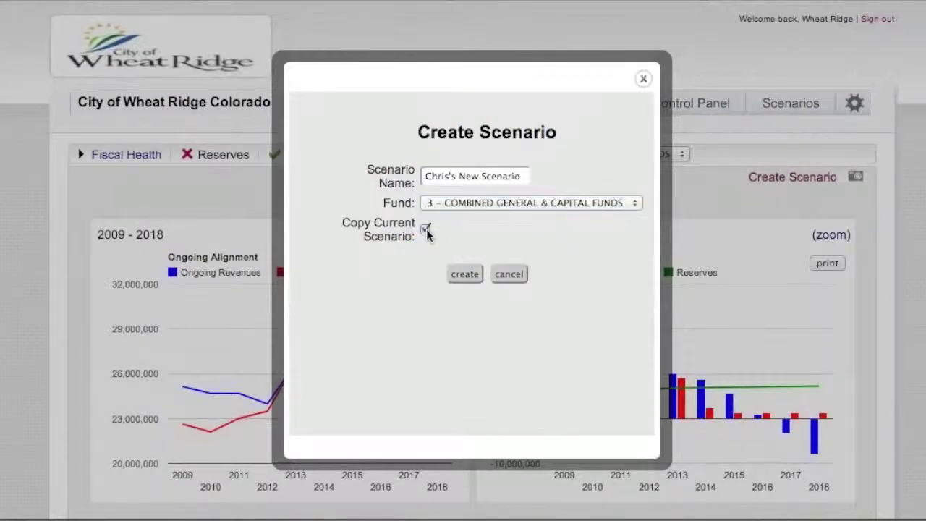
left_click(464, 274)
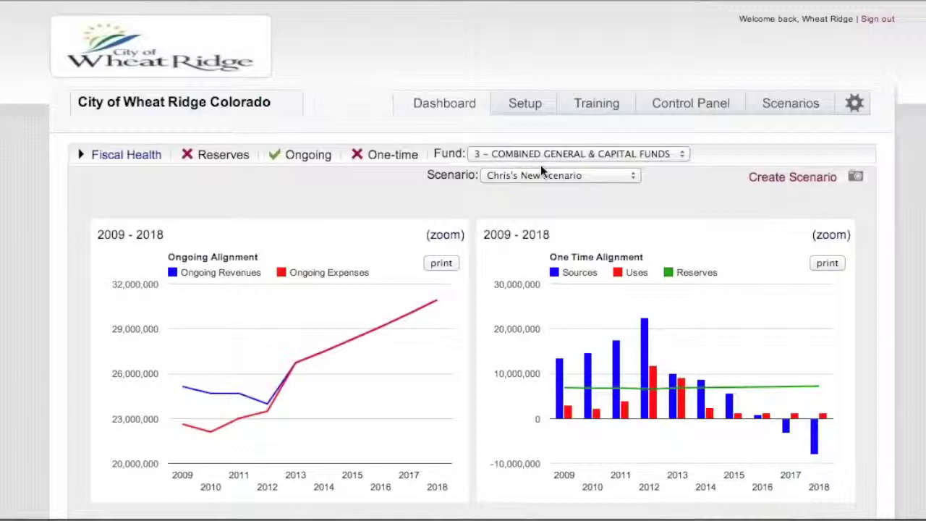
Check the Scenario and Fund lists without changing them, then go to the Setup page
left_click(605, 176)
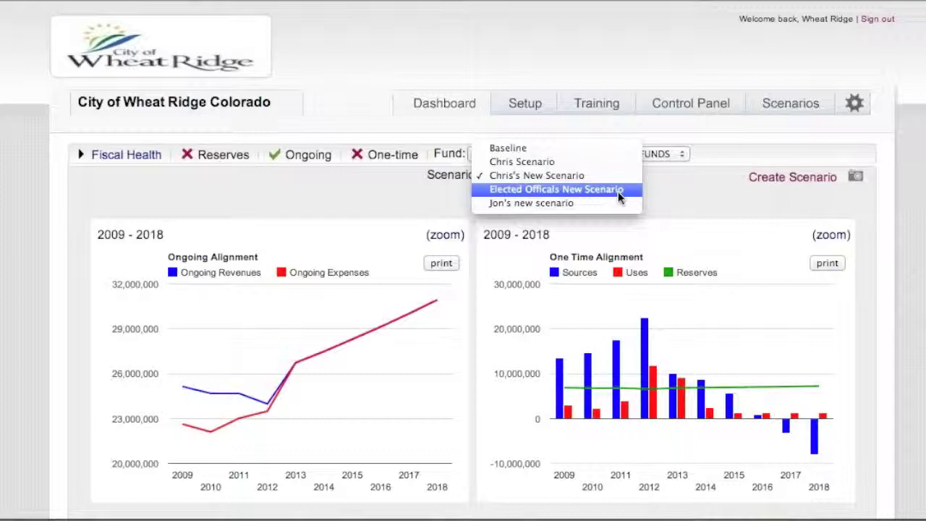
left_click(714, 198)
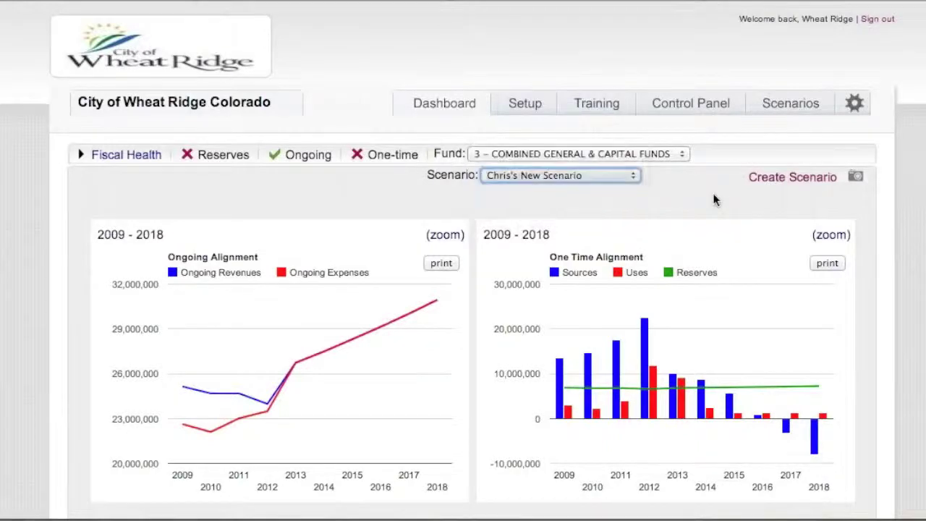
left_click(662, 157)
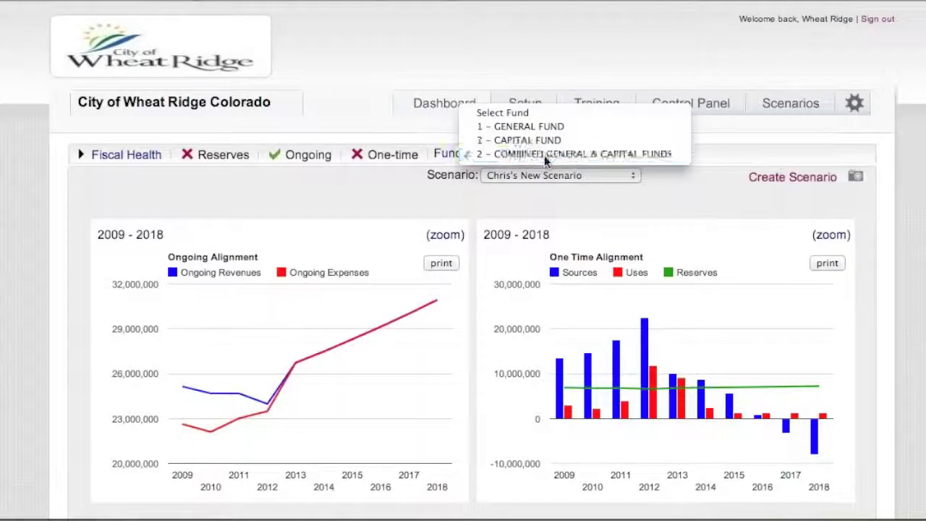
left_click(544, 156)
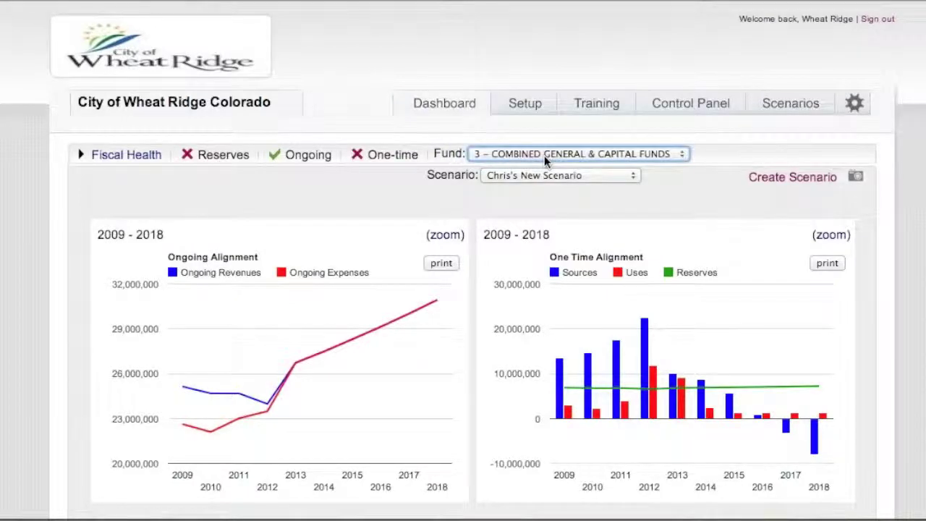
left_click(519, 110)
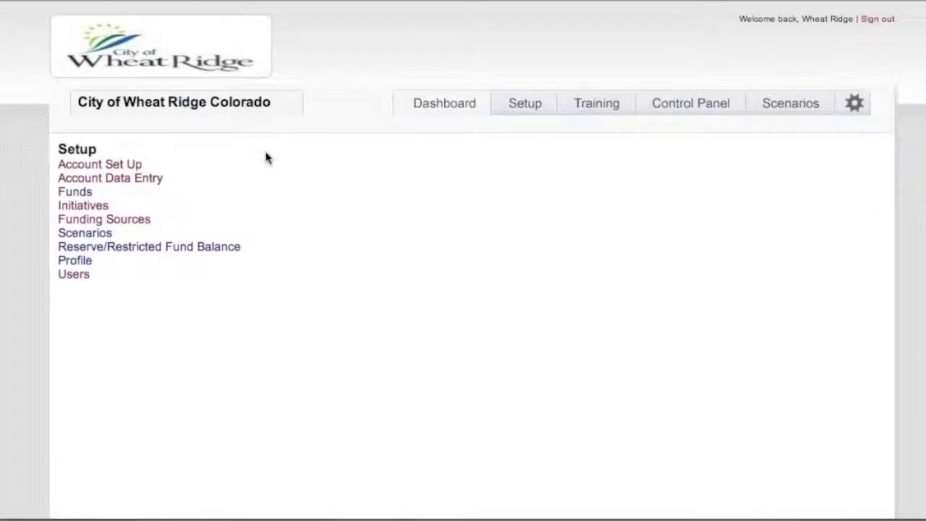
In Account Set Up, choose Expense as the account type and browse parent accounts without picking one
left_click(92, 165)
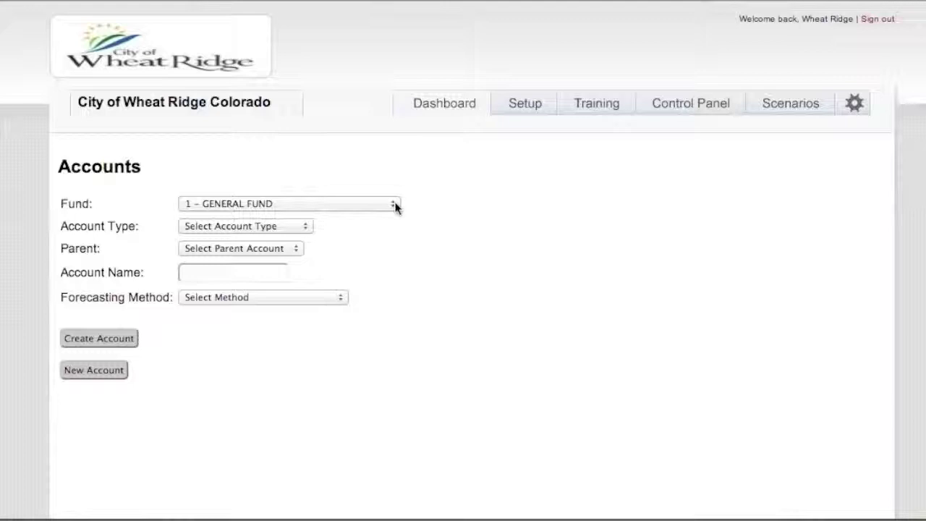
left_click(303, 227)
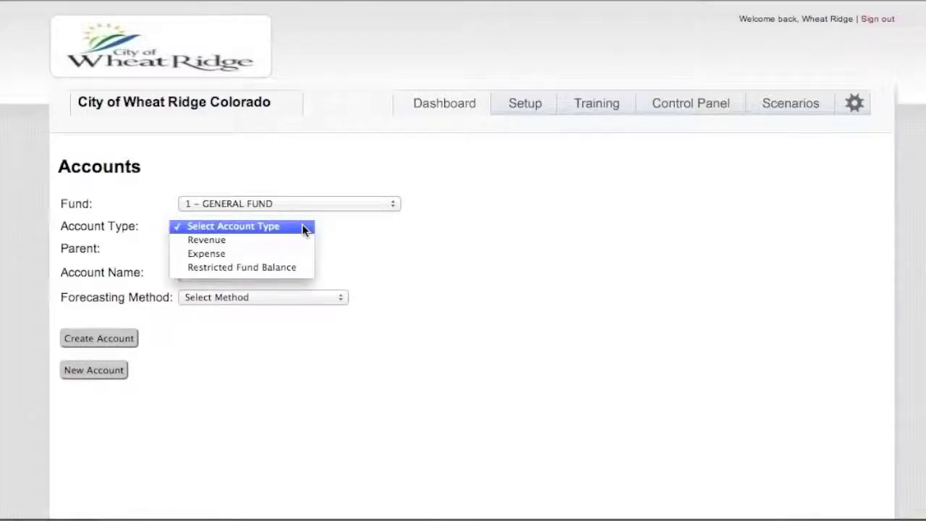
left_click(245, 254)
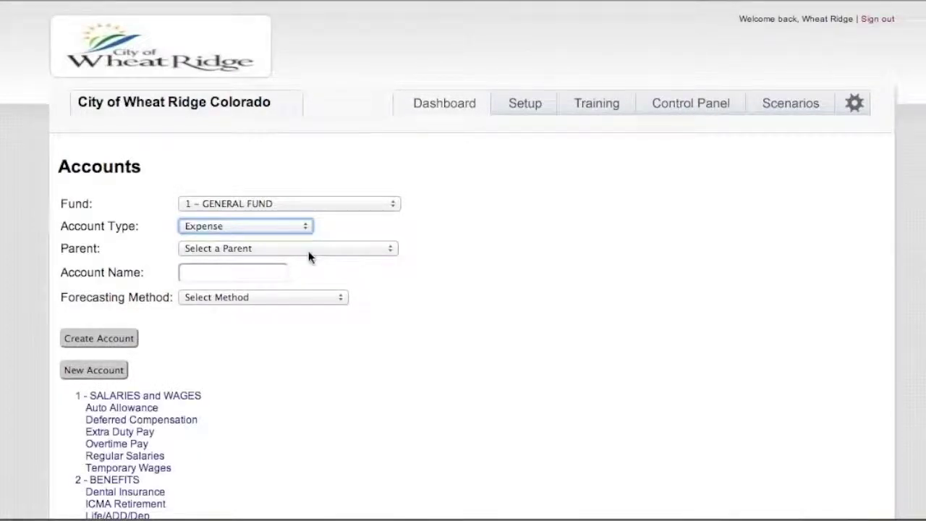
left_click(390, 250)
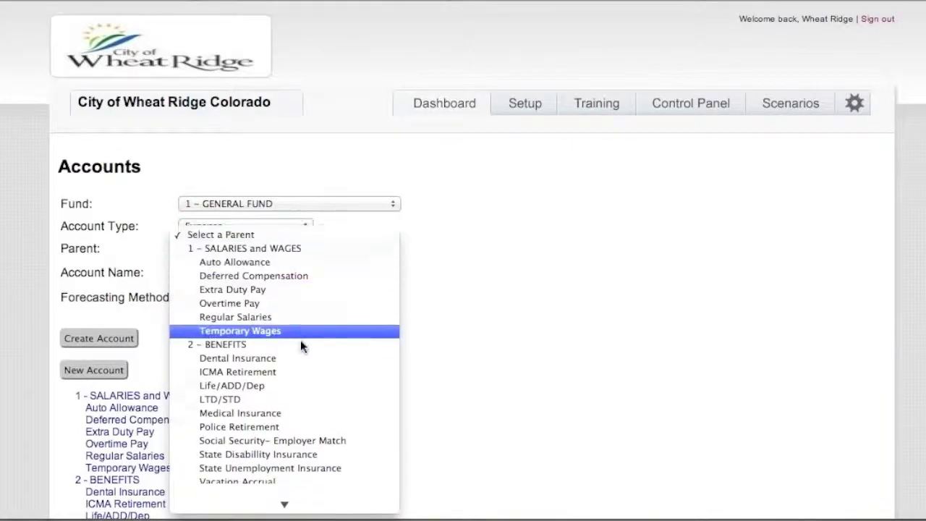
scroll(300, 340, "down", 3)
scroll(300, 340, "down", 2)
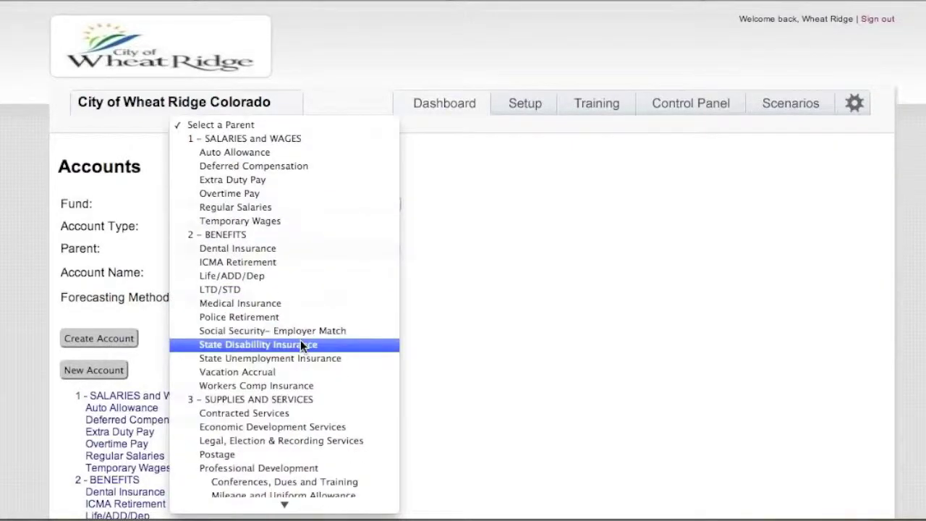
scroll(300, 340, "down", 8)
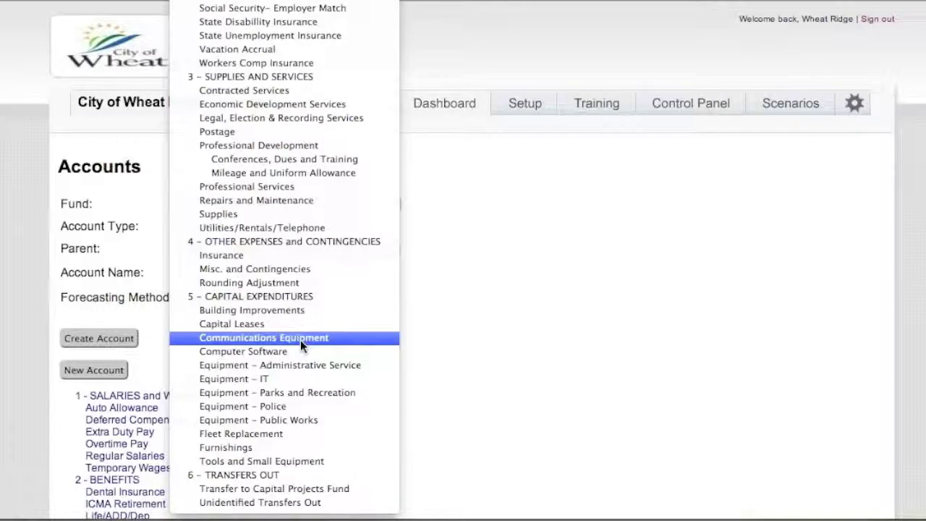
left_click(573, 350)
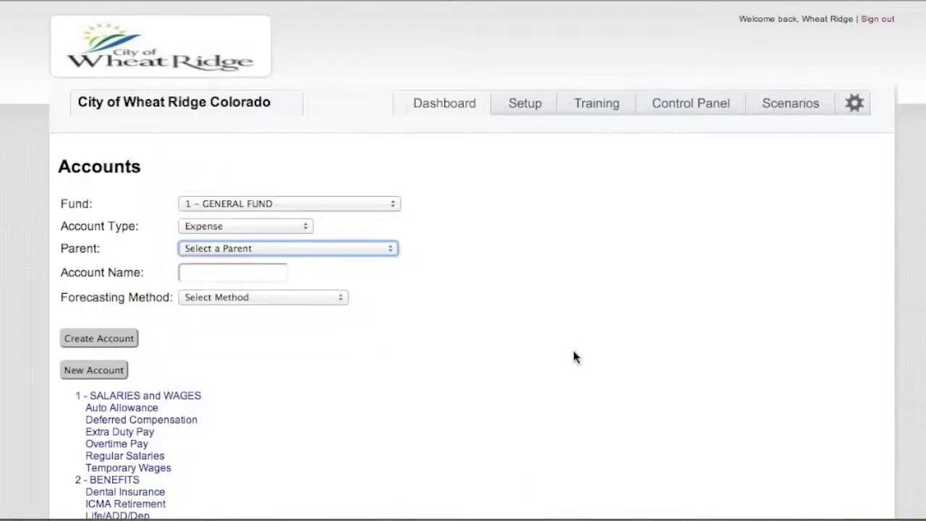
Leave the Forecasting Method unchanged and return to the Setup list
left_click(338, 298)
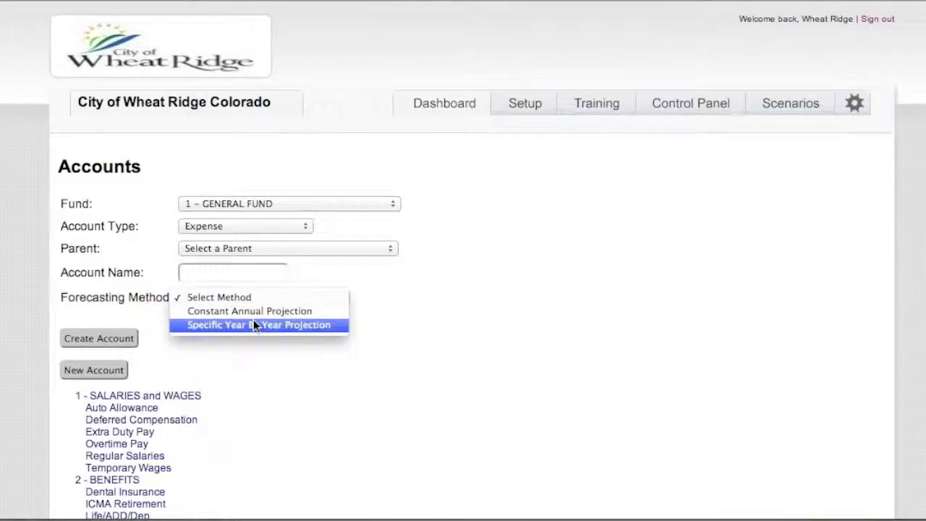
left_click(393, 308)
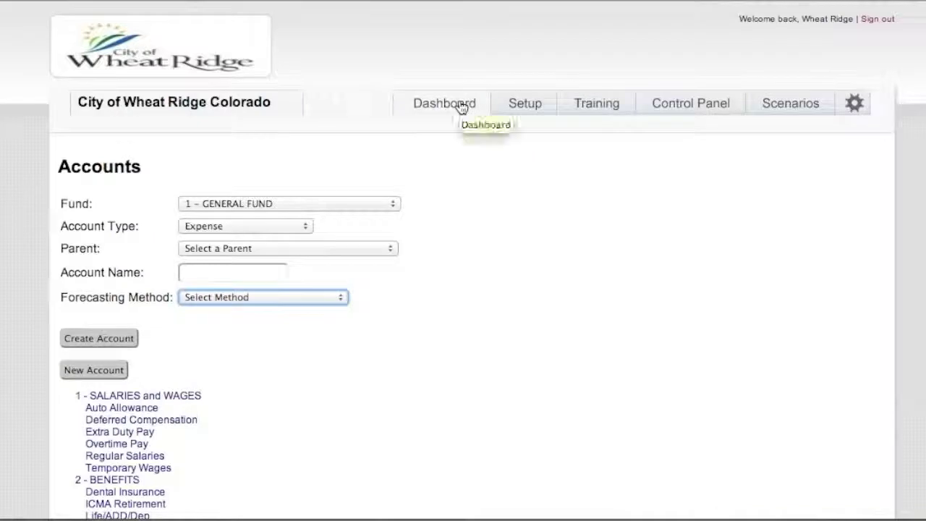
left_click(515, 103)
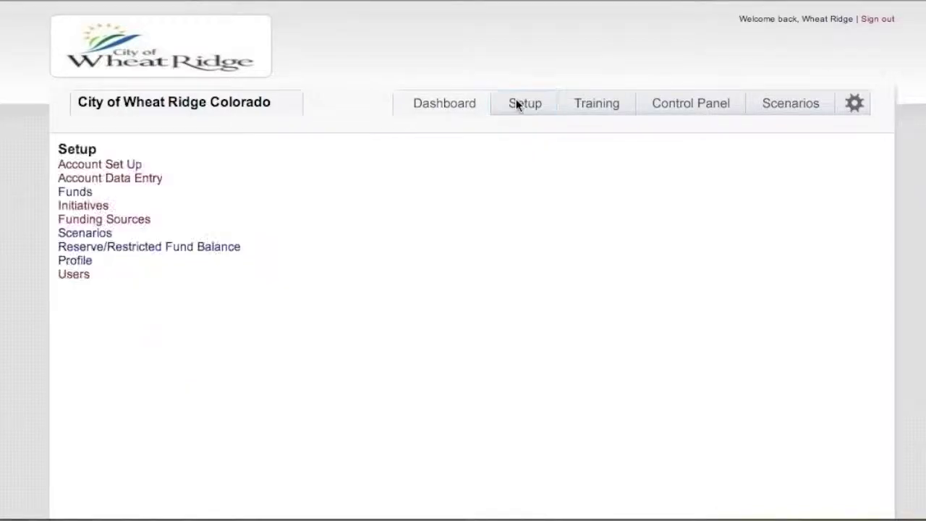
Open Account Data Entry and expand 1 - TAXES to show the yearly Sales Tax figures
left_click(137, 183)
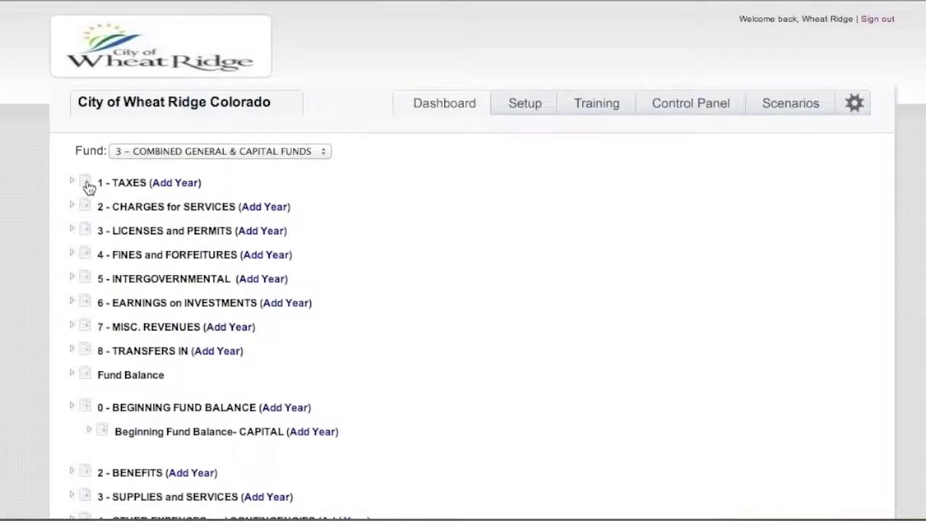
left_click(86, 184)
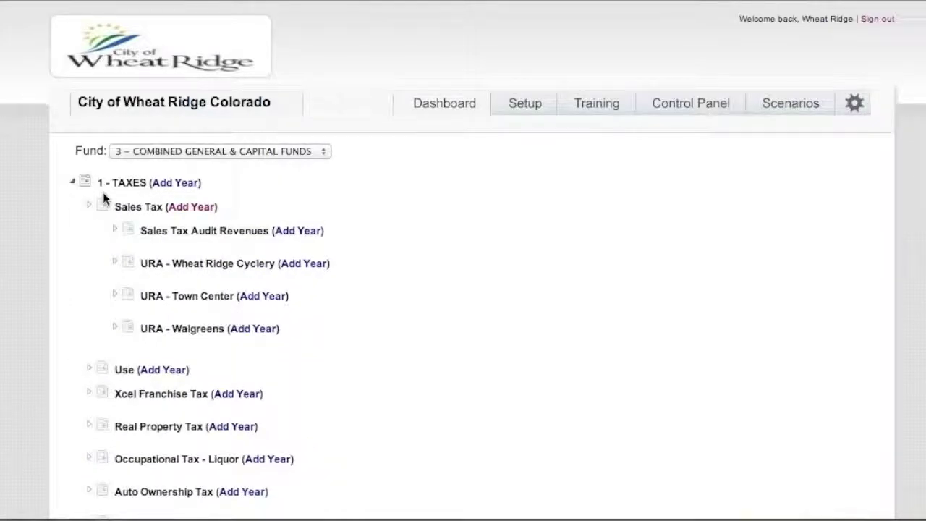
left_click(102, 208)
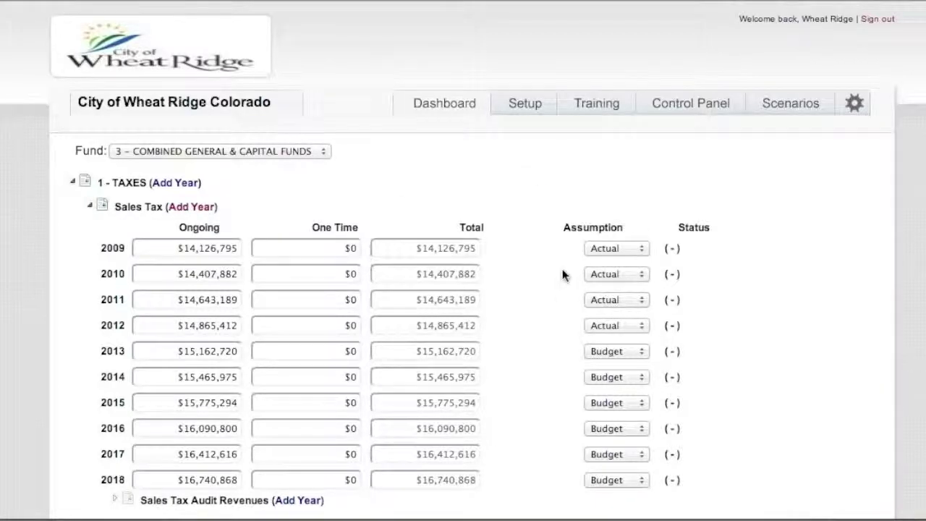
left_click(641, 479)
left_click(641, 480)
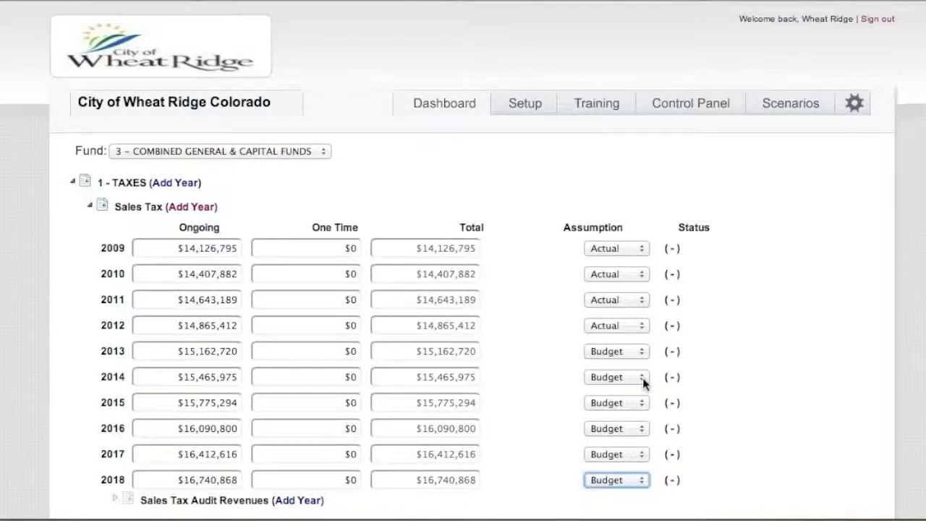
left_click(642, 378)
left_click(635, 389)
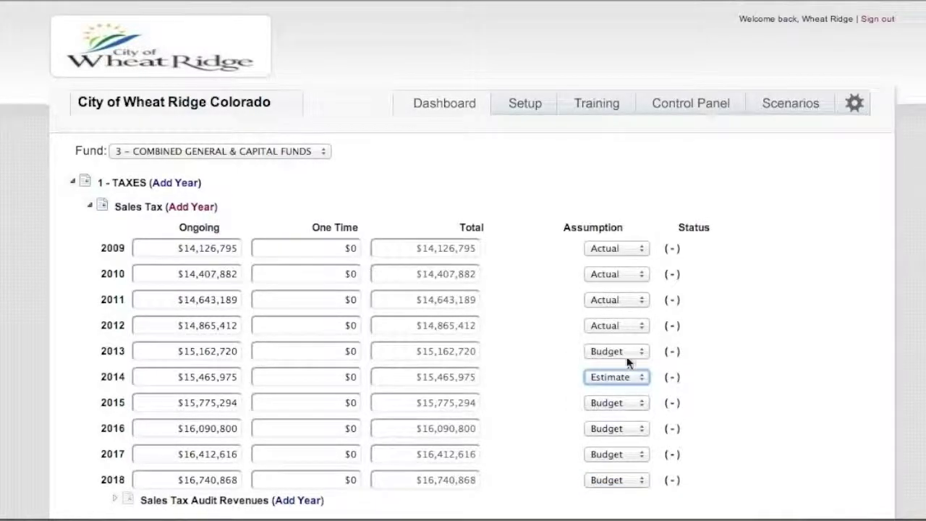
left_click(639, 402)
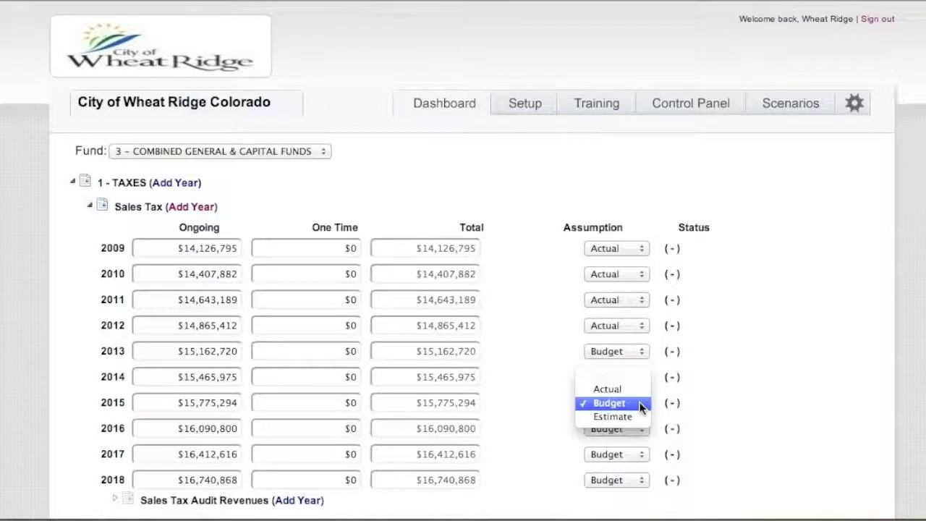
left_click(639, 414)
left_click(643, 430)
left_click(637, 442)
left_click(643, 456)
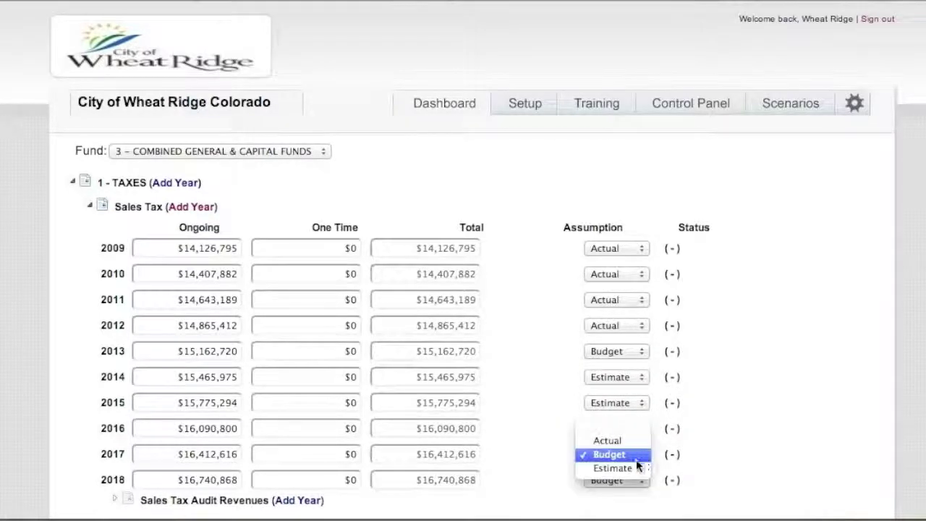
left_click(637, 467)
left_click(643, 481)
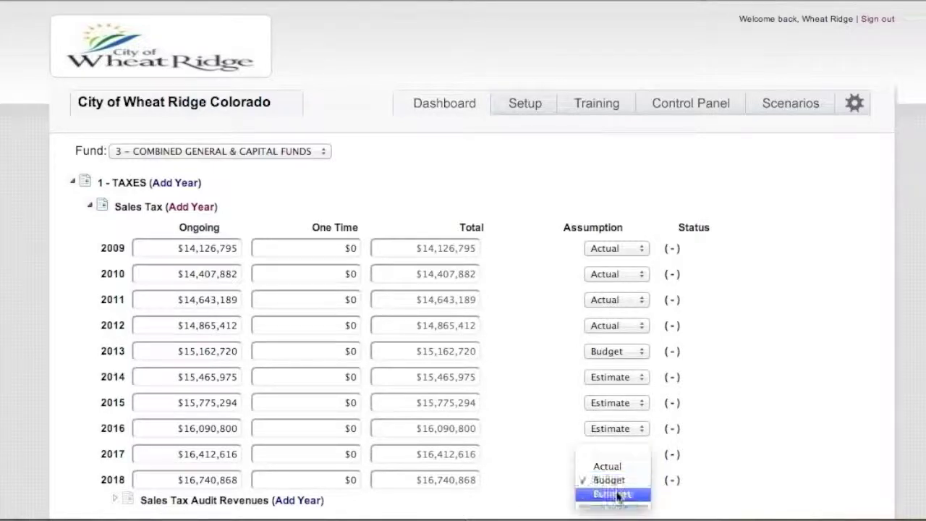
left_click(619, 494)
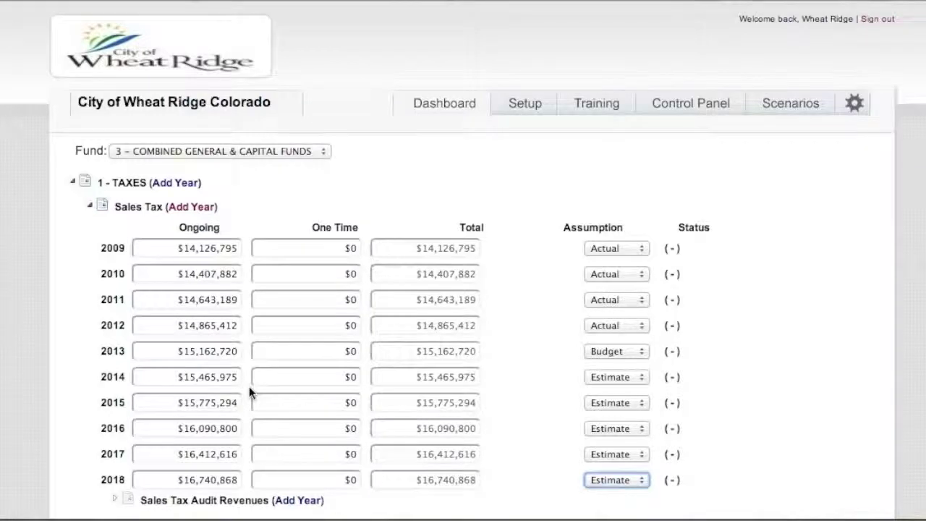
left_click(191, 210)
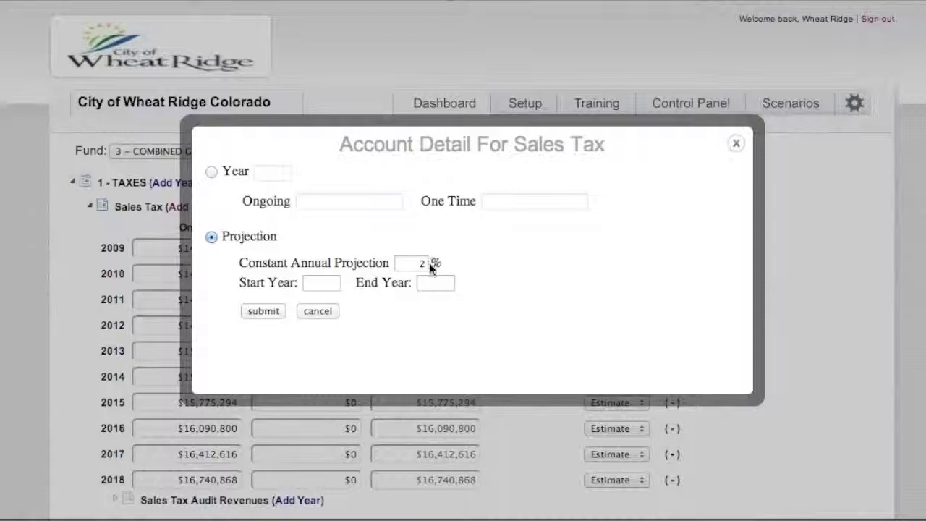
Submit a 3% constant annual Sales Tax projection for 2014 through 2014
left_click(306, 281)
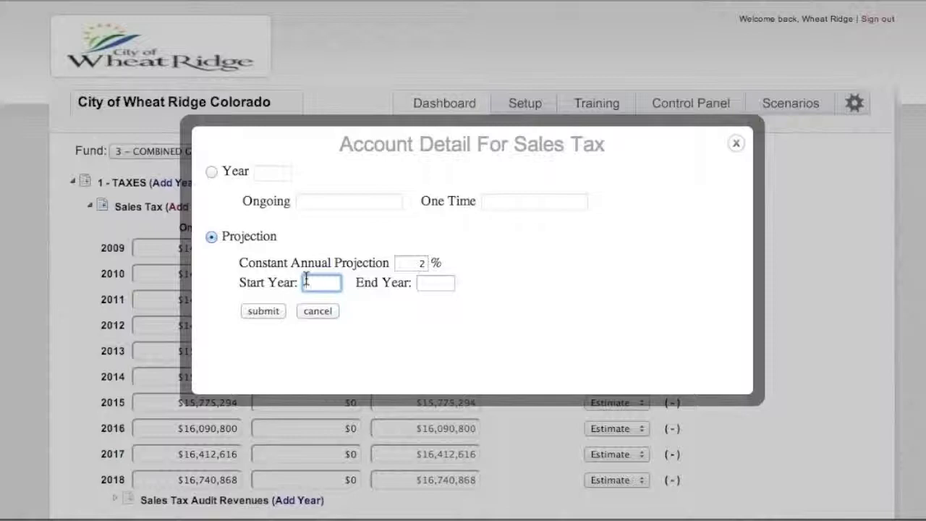
left_click(427, 263)
key("BackSpace")
type("3")
left_click(316, 282)
type("2014")
left_click(482, 321)
left_click(446, 285)
type("2014")
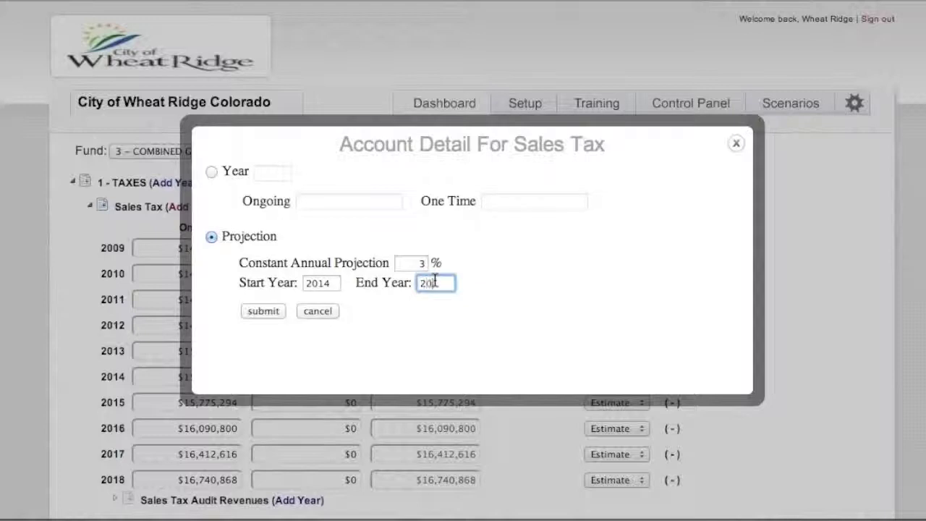
left_click(516, 304)
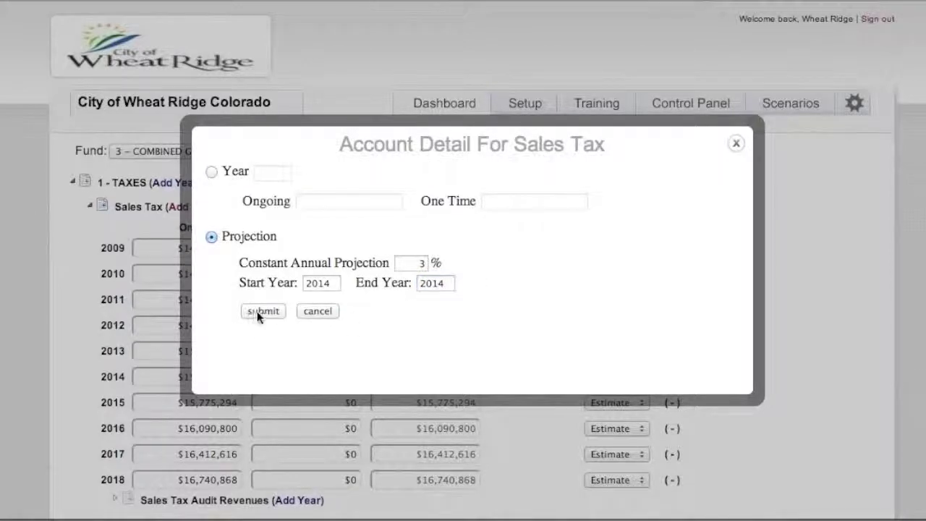
left_click(259, 311)
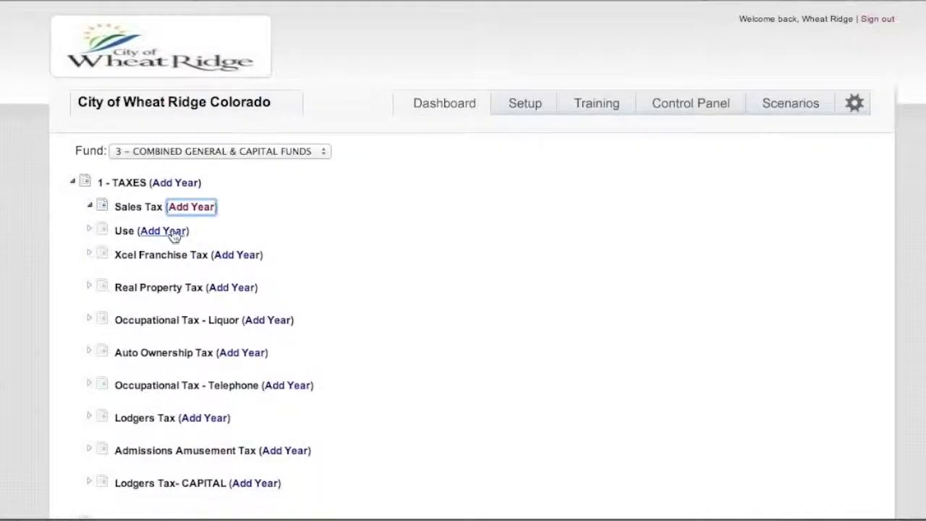
Reproject Sales Tax at 2.5% per year for 2014–2018, check the figures, then view the Dashboard
left_click(107, 210)
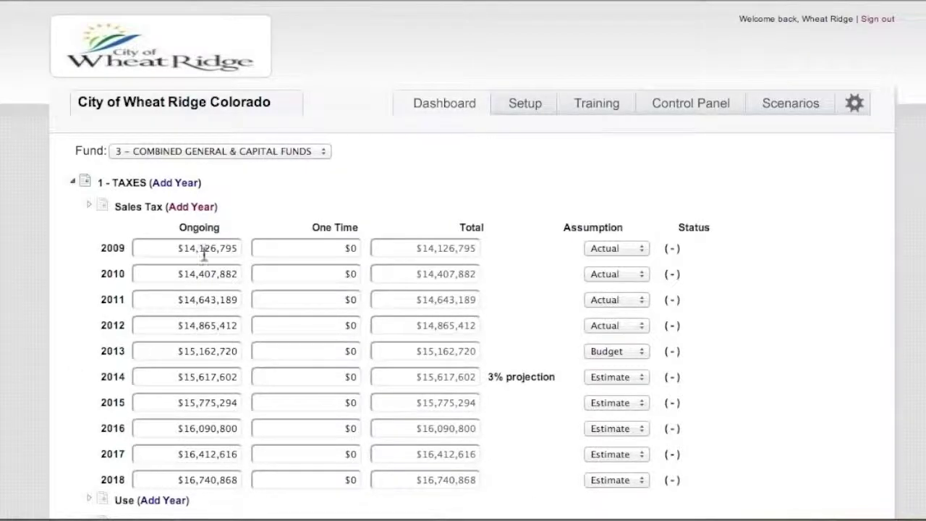
left_click(200, 210)
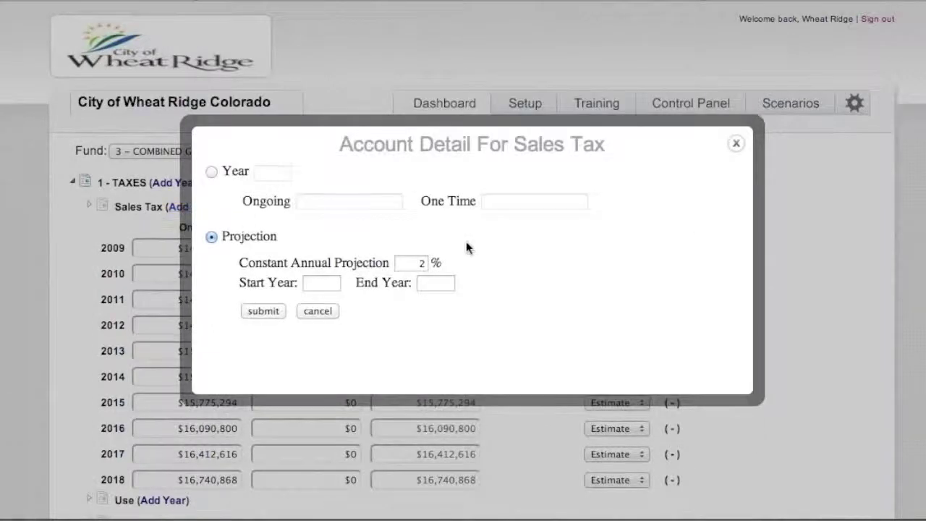
left_click(424, 263)
type("2.5")
left_click(307, 284)
type("2014")
left_click(429, 283)
type("2018")
left_click(592, 284)
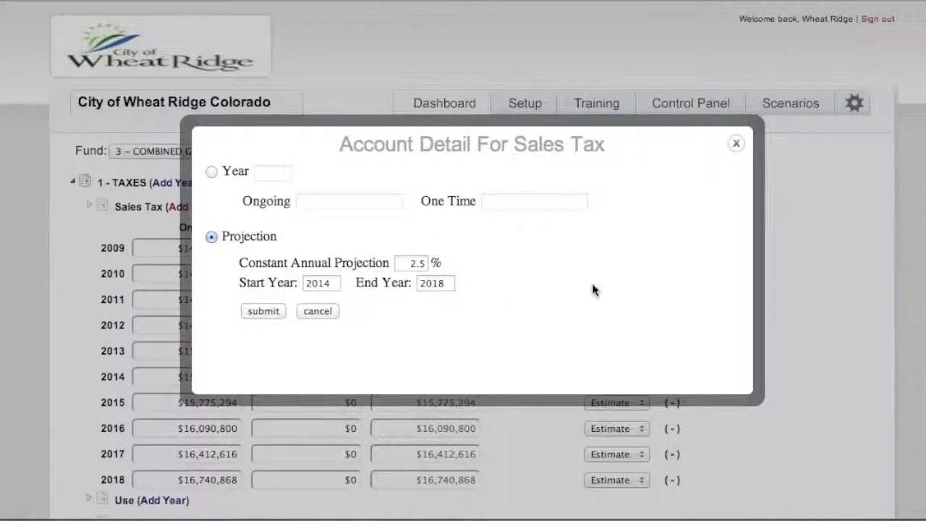
left_click(266, 310)
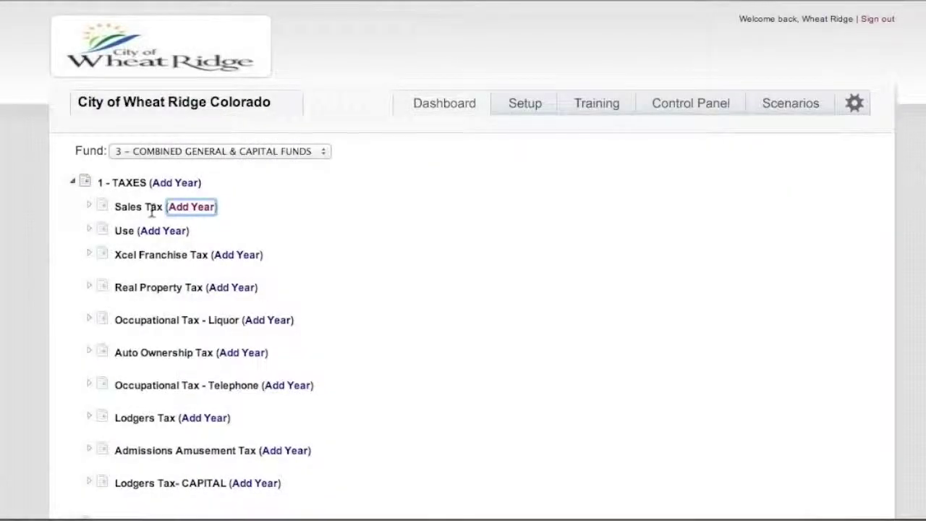
left_click(104, 210)
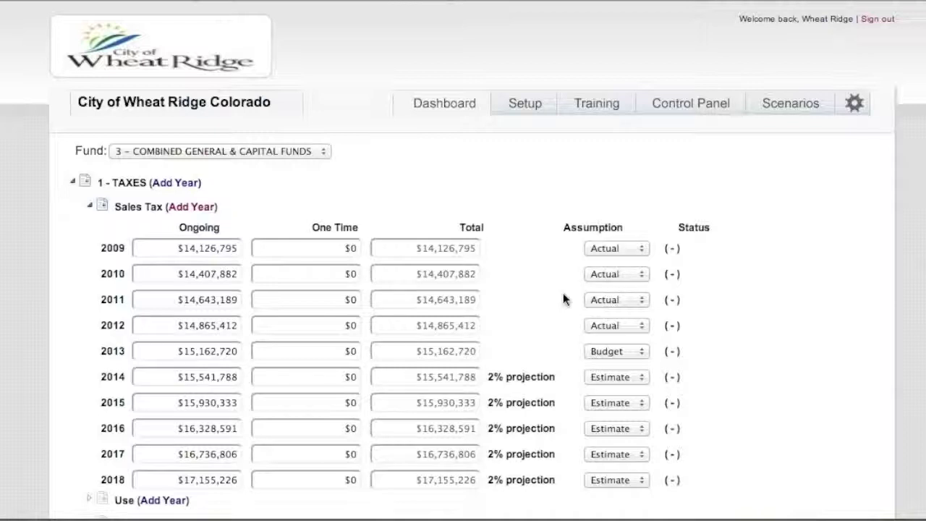
left_click(452, 107)
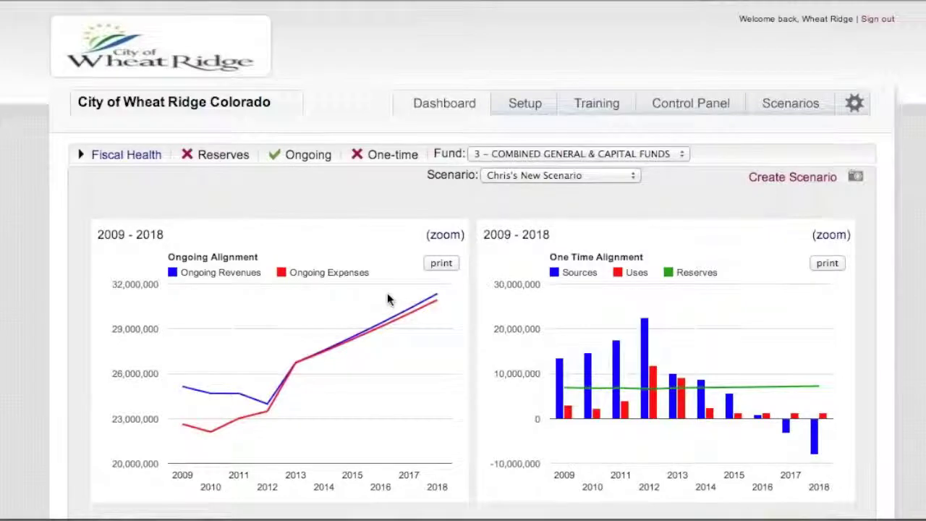
Switch the FILL GAP toggles for 2013 through 2018 from Y to N
scroll(387, 299, "down", 3)
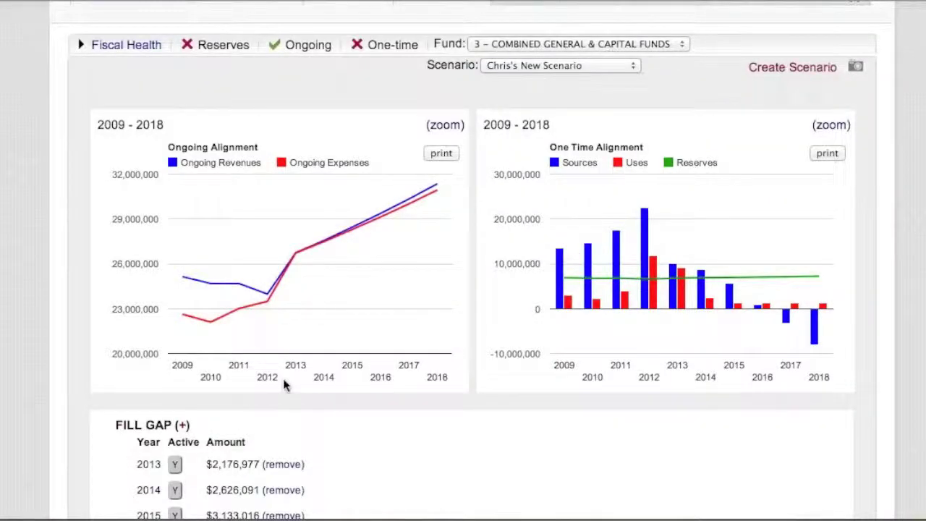
scroll(283, 378, "up", 3)
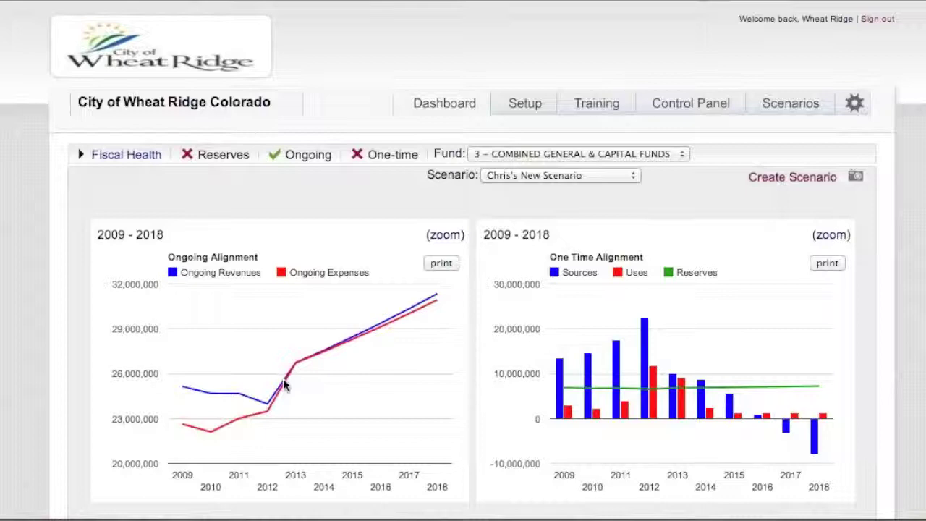
scroll(283, 379, "down", 3)
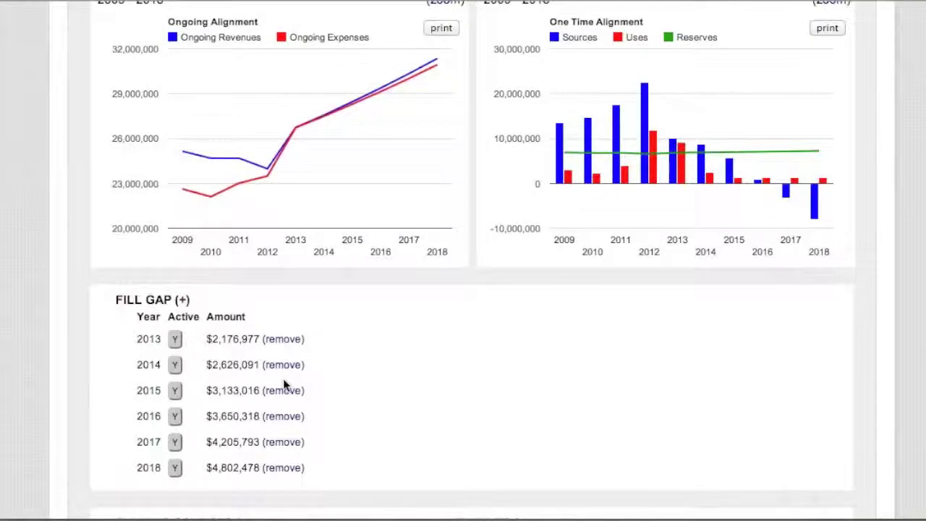
left_click(175, 339)
left_click(175, 364)
left_click(175, 391)
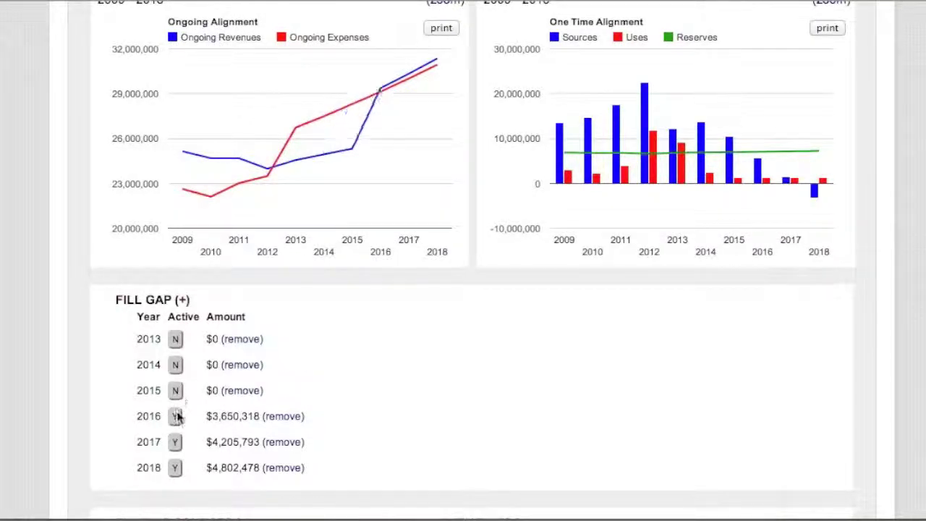
left_click(175, 416)
left_click(175, 442)
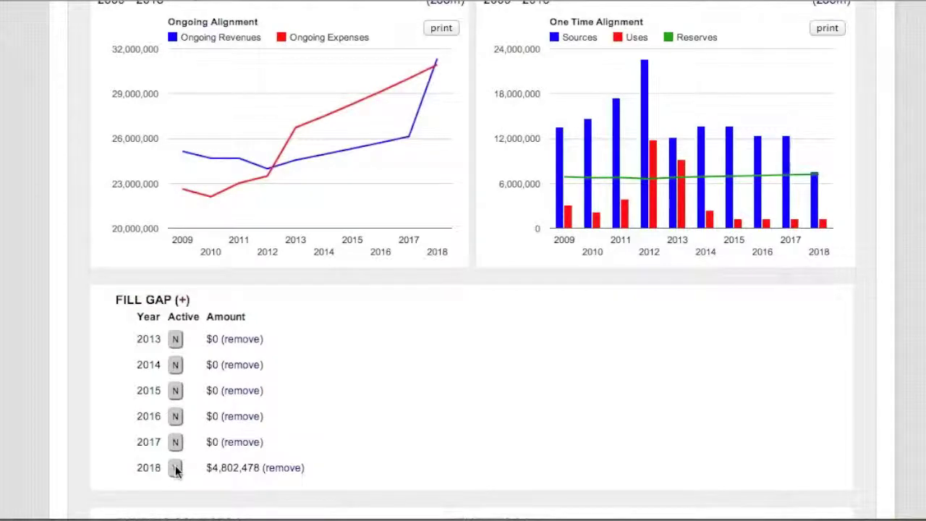
left_click(175, 467)
scroll(383, 393, "up", 5)
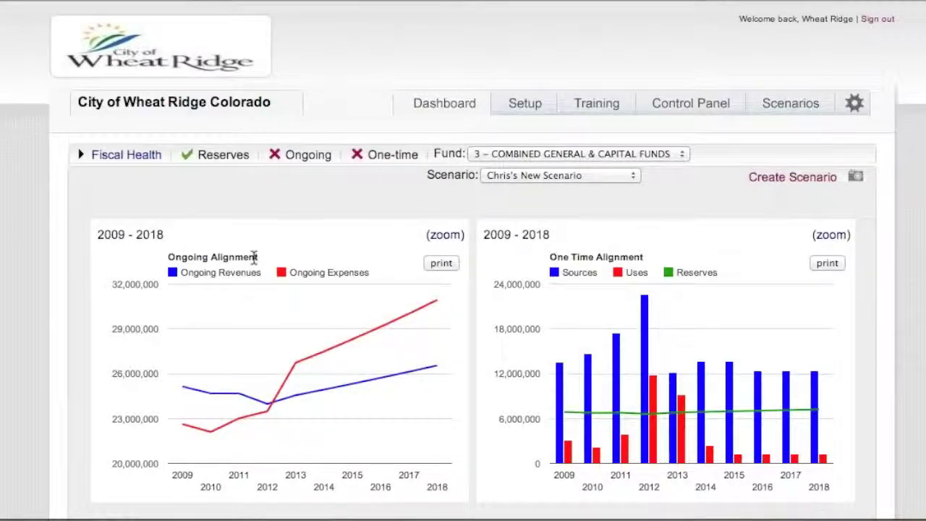
Expand the Fiscal Health details and inspect the enlarged Ongoing Alignment chart
left_click(126, 155)
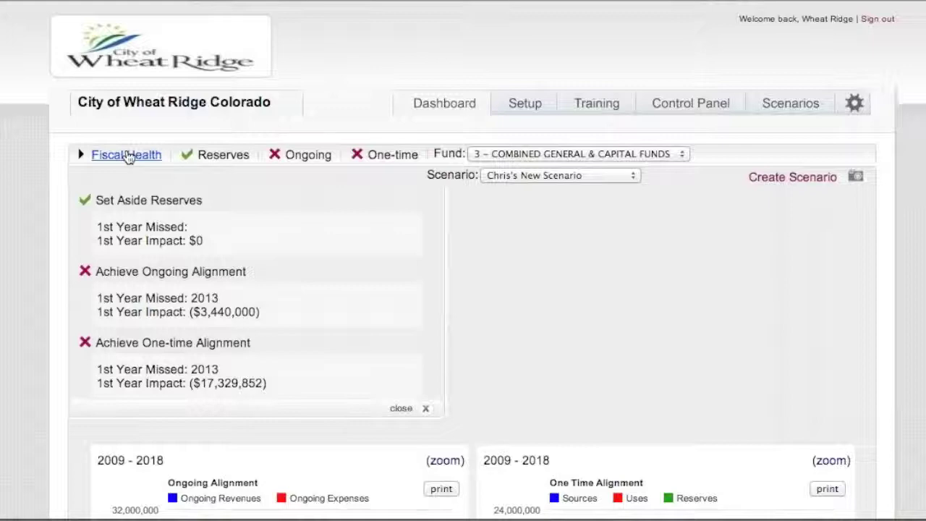
scroll(680, 253, "down", 5)
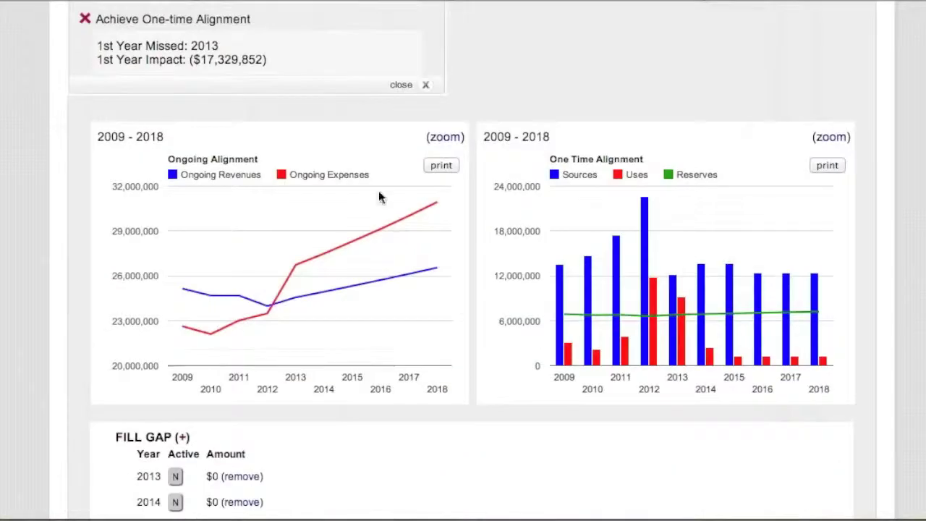
left_click(444, 138)
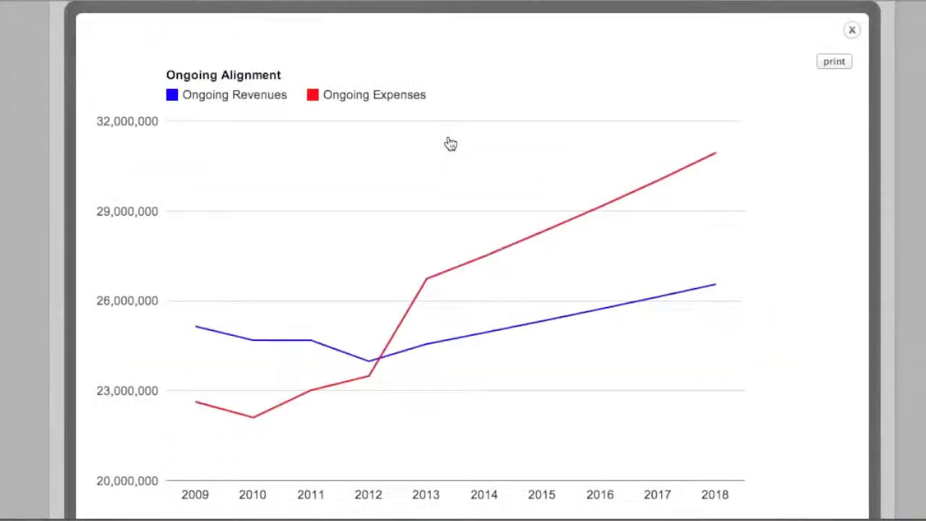
scroll(748, 313, "down", 2)
scroll(748, 312, "up", 2)
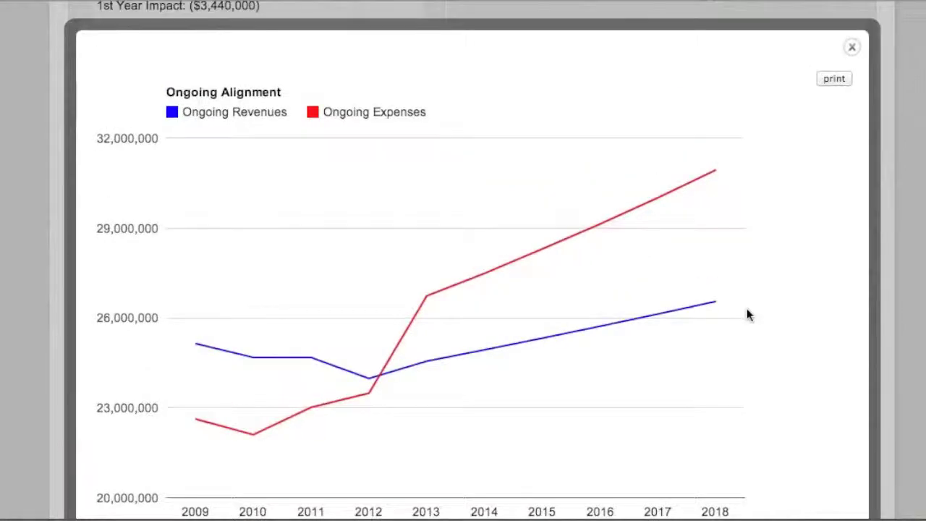
scroll(748, 313, "down", 3)
scroll(748, 314, "up", 3)
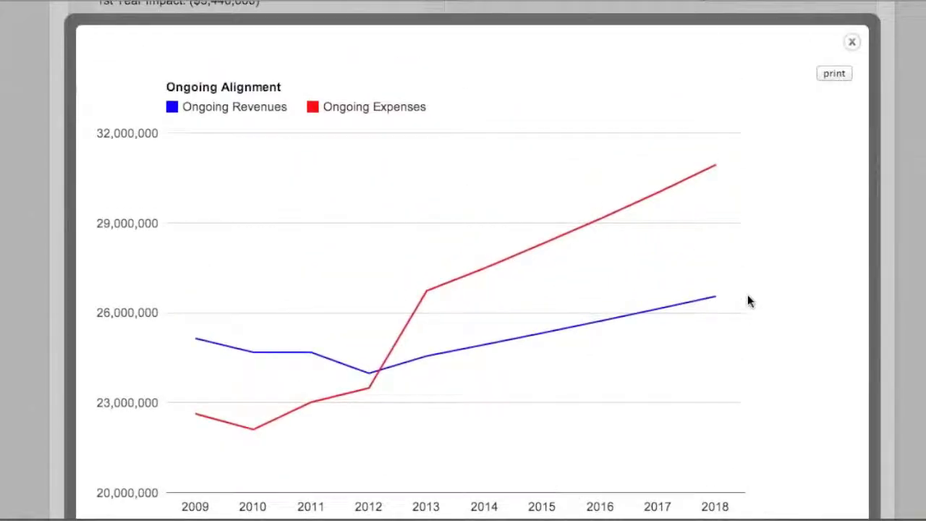
left_click(853, 43)
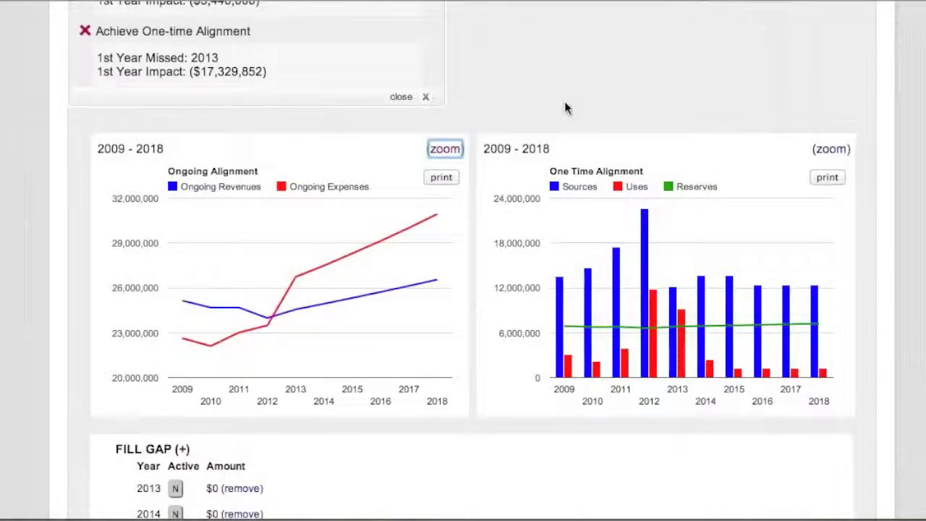
Inspect the enlarged One Time Alignment chart, then close it
left_click(830, 149)
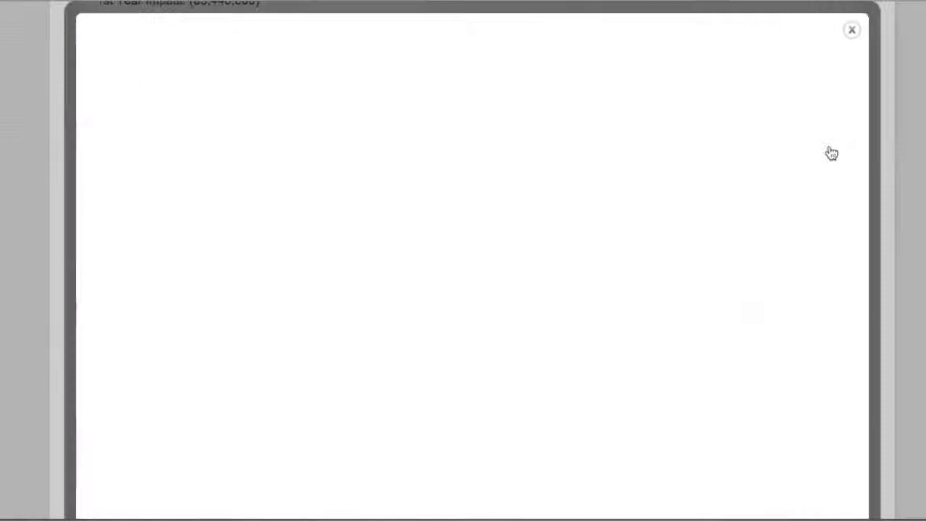
scroll(831, 153, "down", 1)
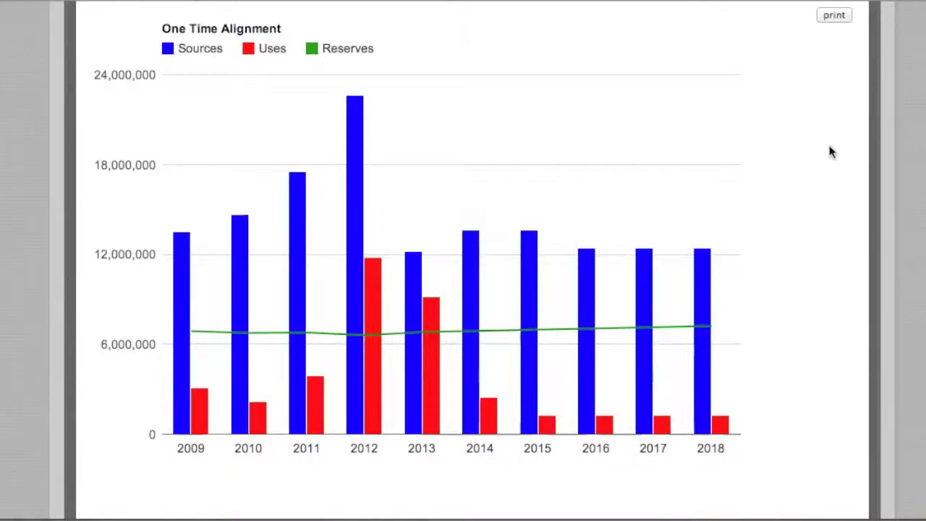
scroll(831, 152, "up", 1)
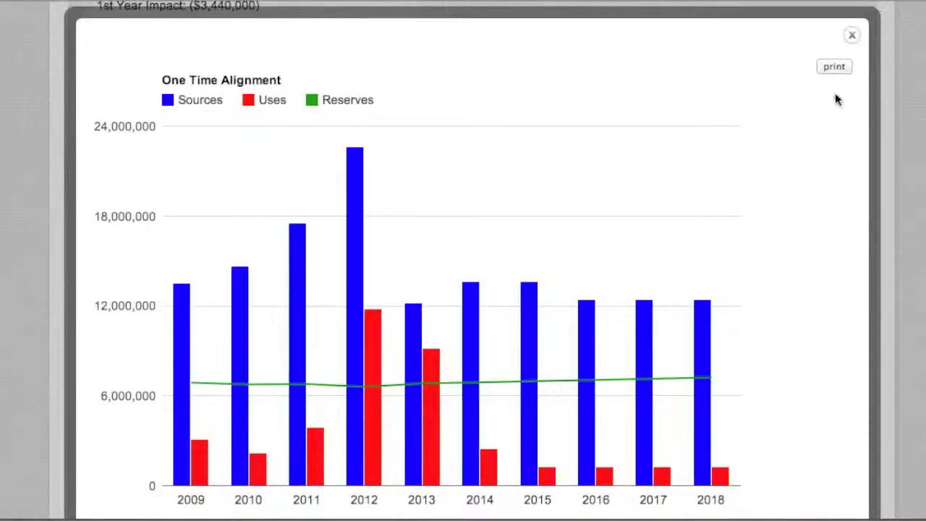
left_click(851, 38)
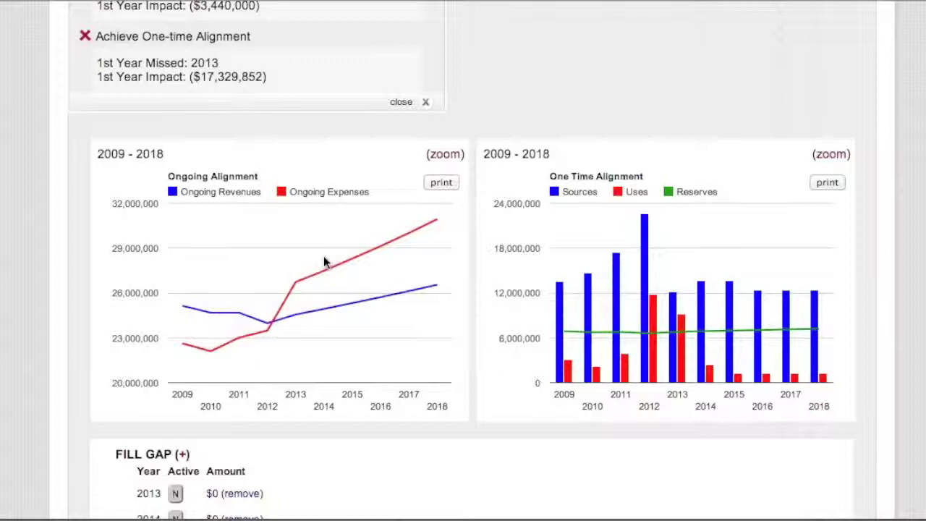
Collapse the Fiscal Health goal summary panel from the top of the dashboard
mouse_move(646, 311)
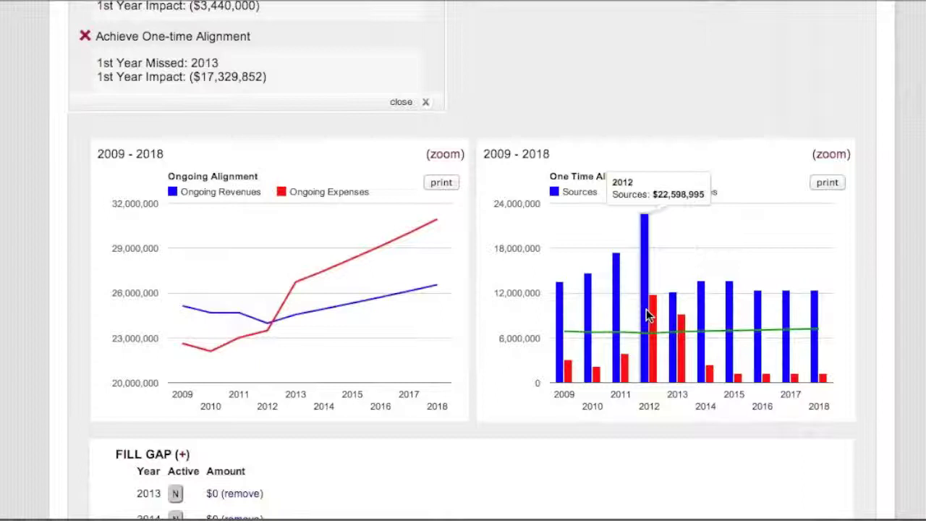
scroll(646, 309, "up", 5)
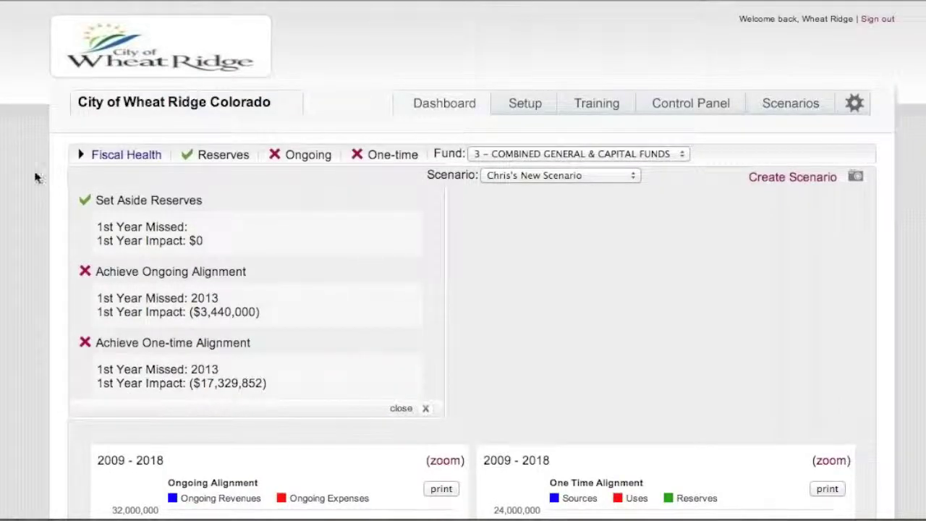
left_click(118, 160)
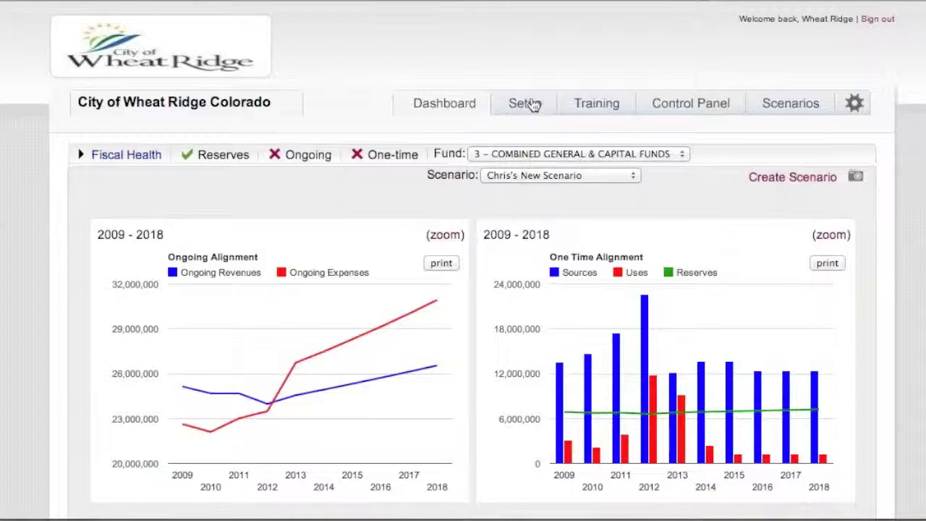
Start adding a new user under Setup > Users and view the User Level options
left_click(532, 105)
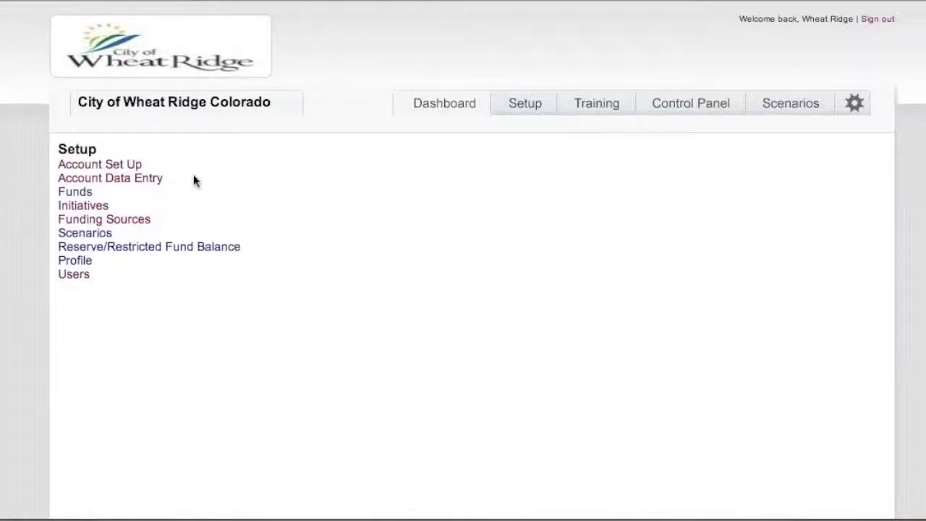
left_click(78, 278)
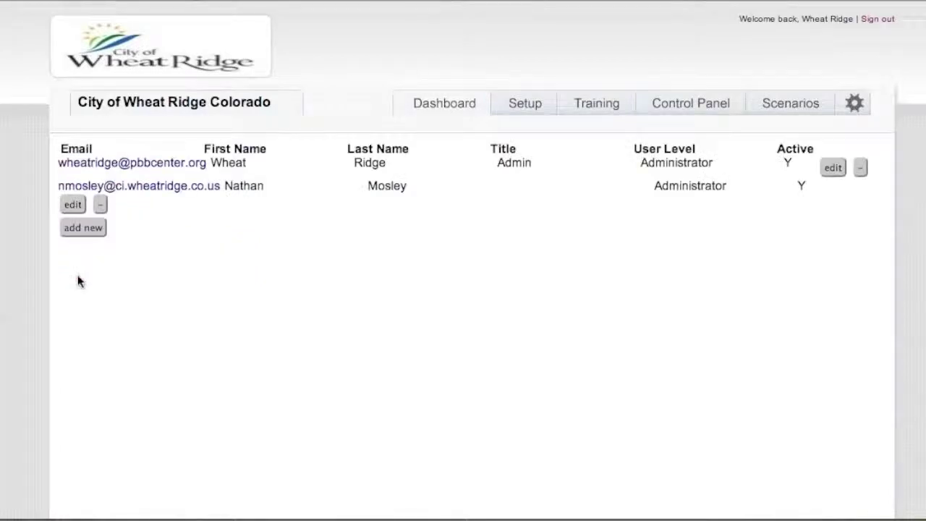
left_click(92, 227)
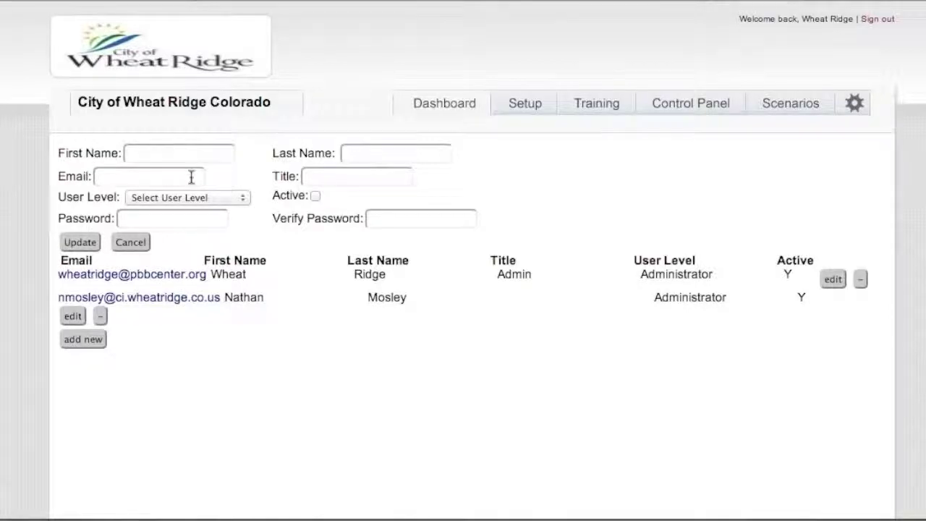
left_click(243, 199)
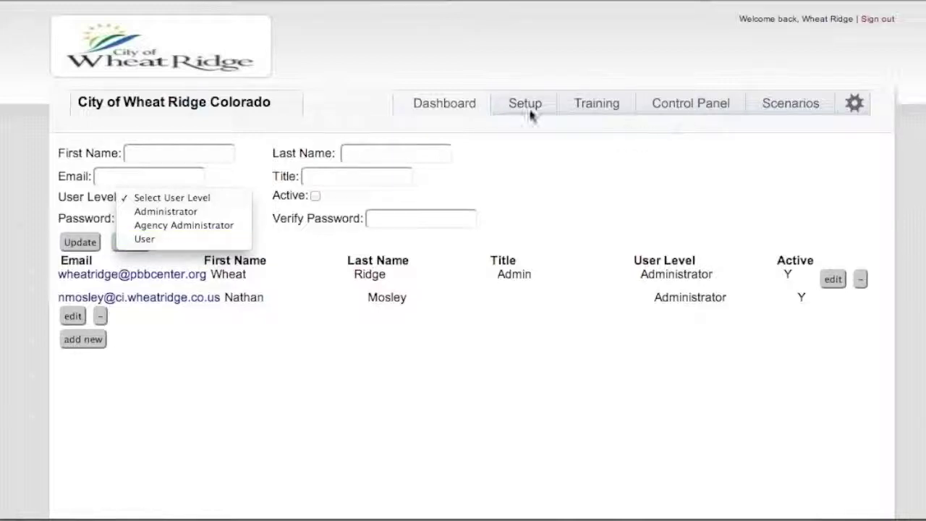
Dismiss the User Level choices and return to the scenario's Dashboard
left_click(443, 106)
left_click(439, 103)
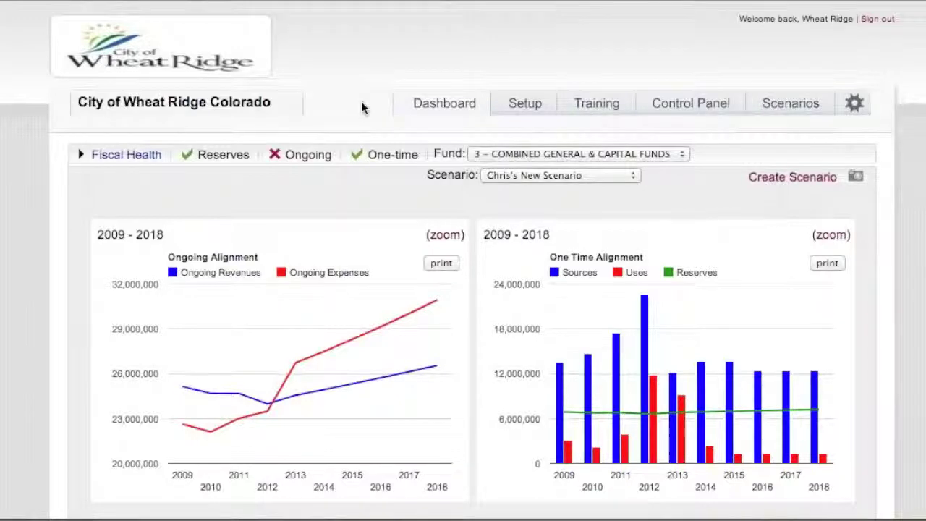
scroll(362, 107, "down", 7)
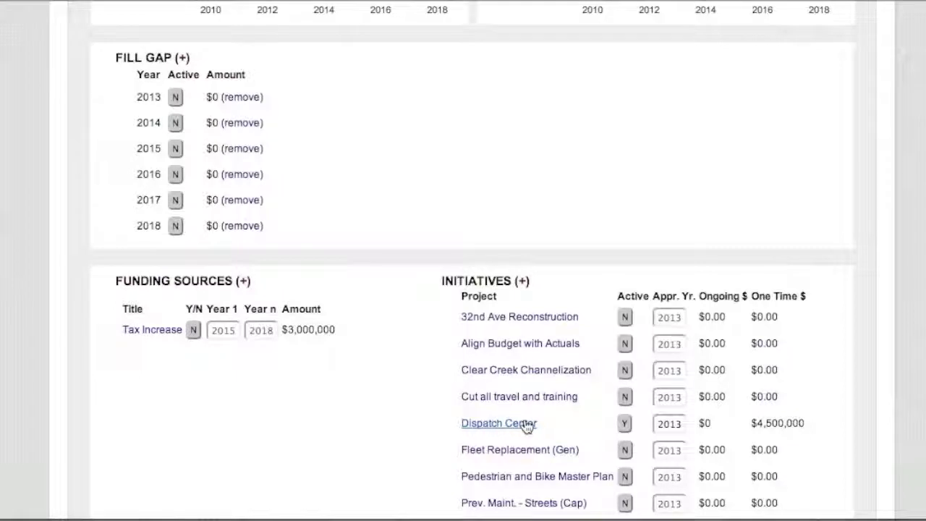
left_click(526, 426)
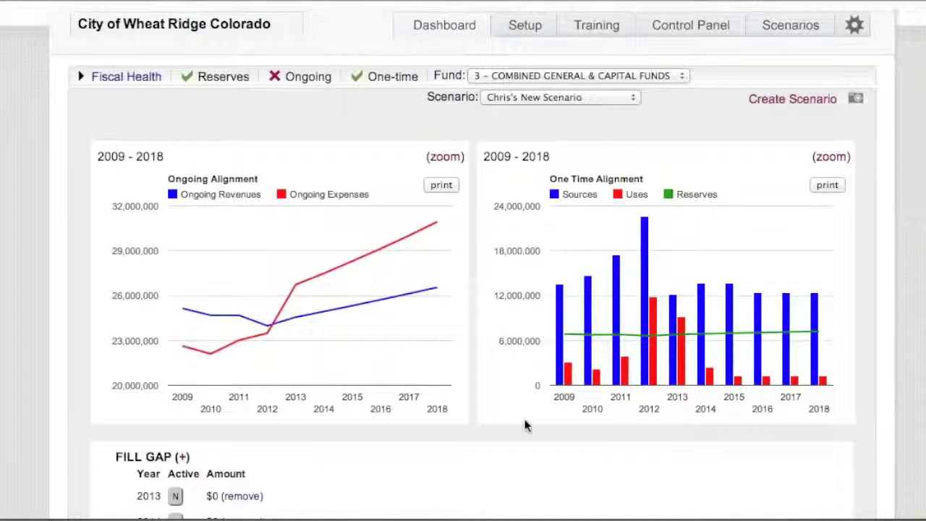
scroll(525, 425, "up", 3)
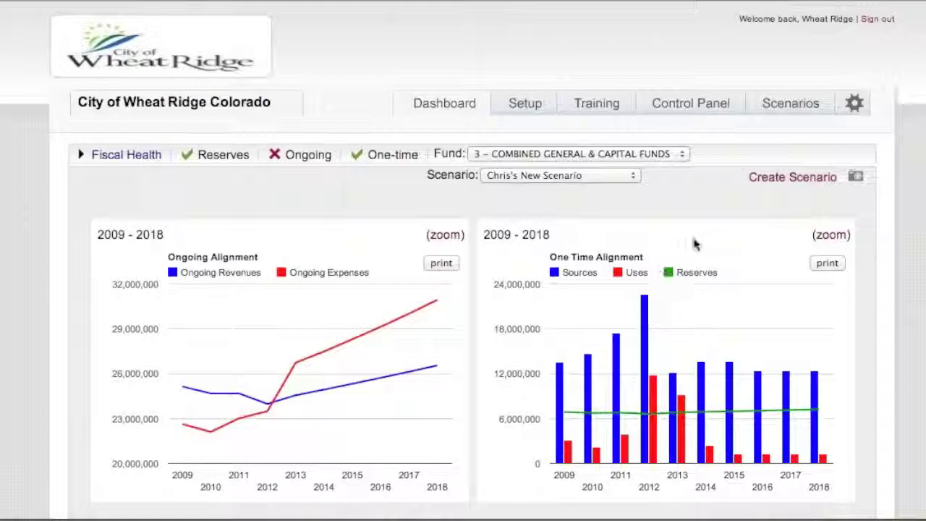
left_click(853, 105)
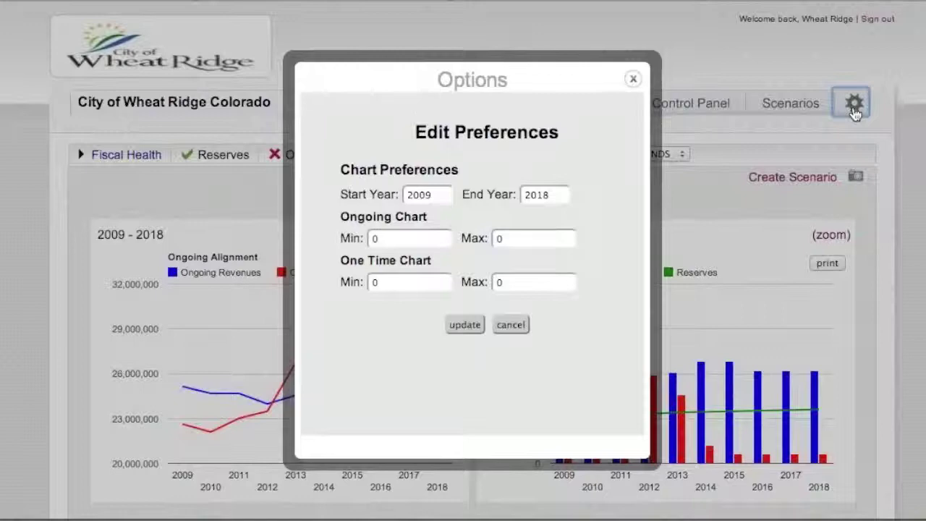
left_click(633, 79)
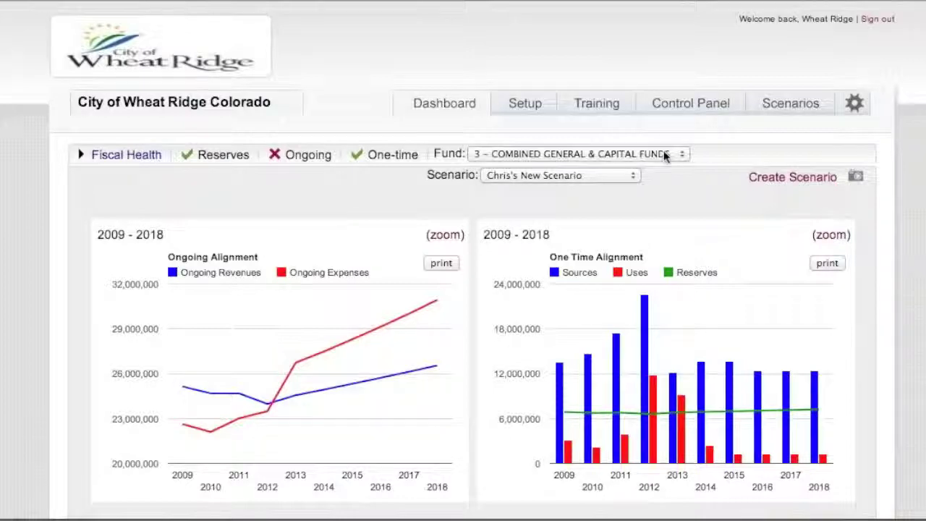
left_click(681, 154)
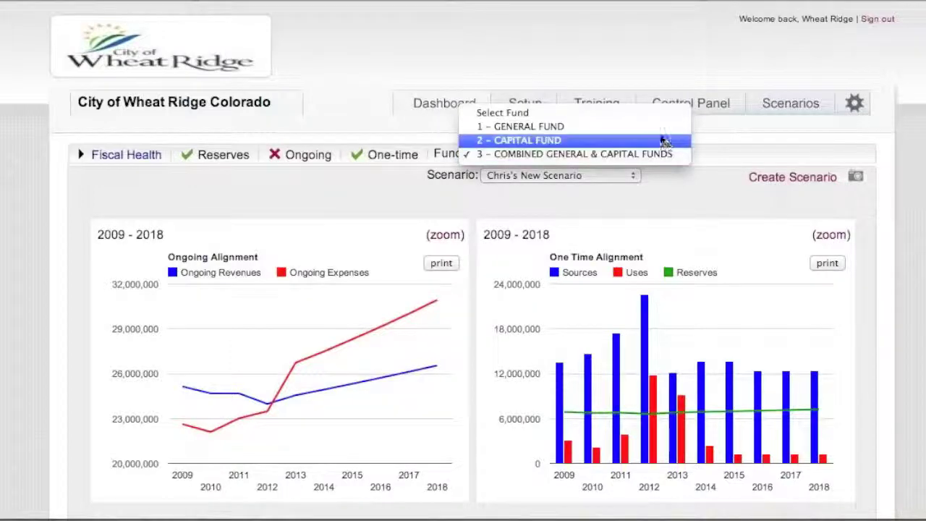
key("Escape")
left_click(640, 72)
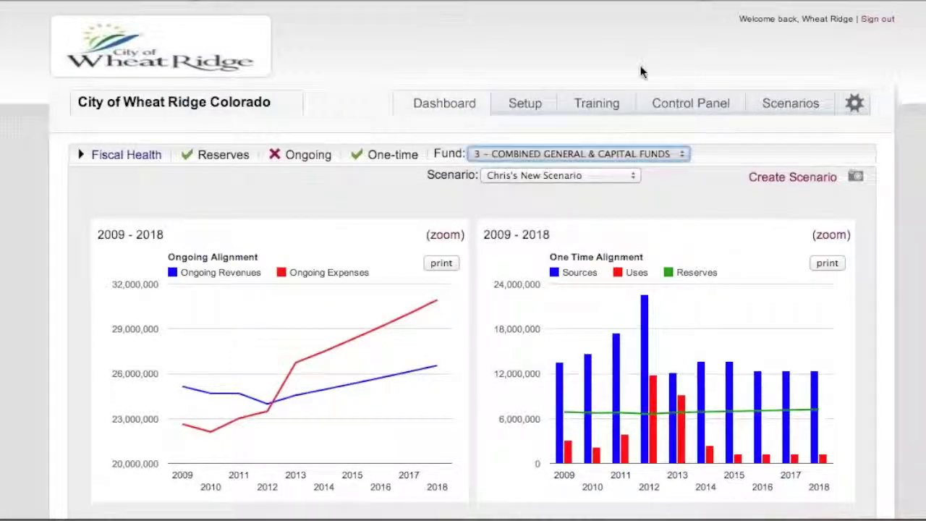